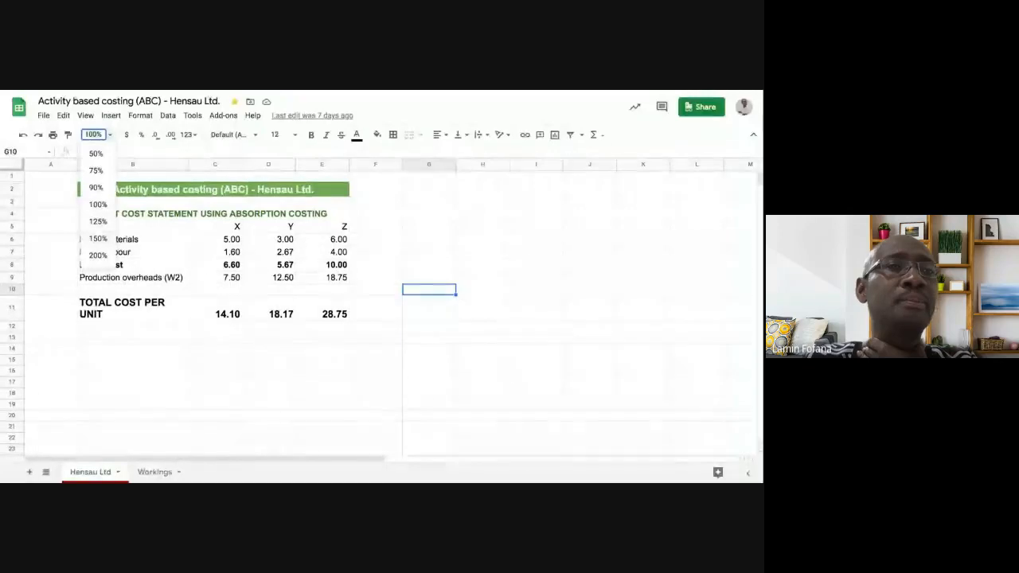
- Make the overhead absorption rate in cell F15 of the Workings sheet bold
left_click(97, 238)
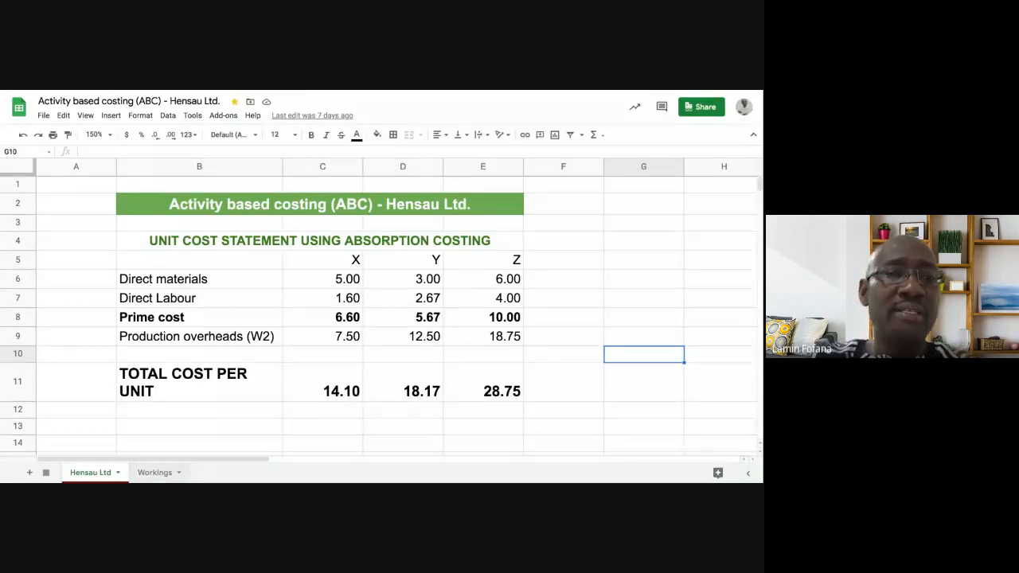
left_click(156, 473)
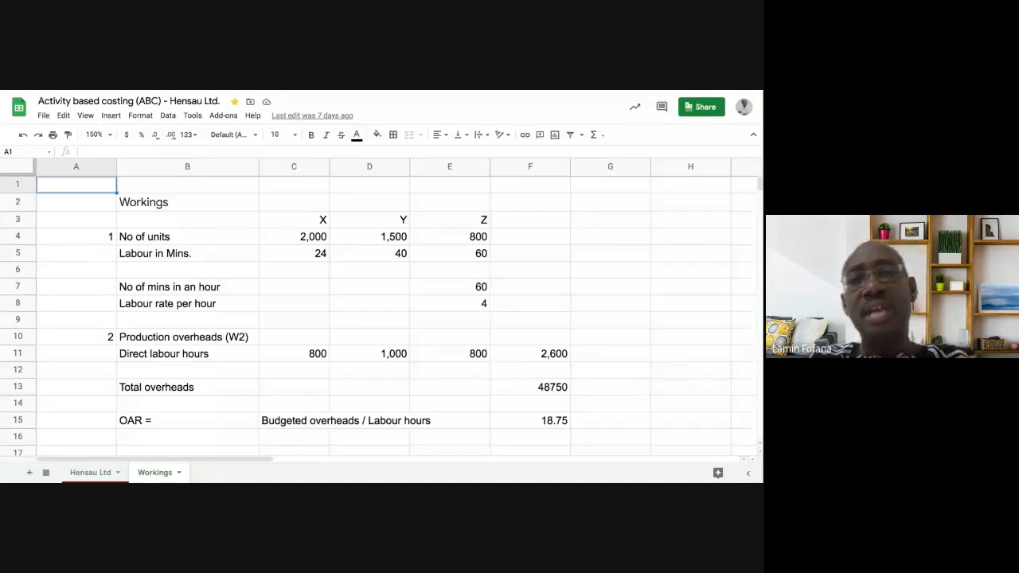
scroll(379, 316, "down", 1)
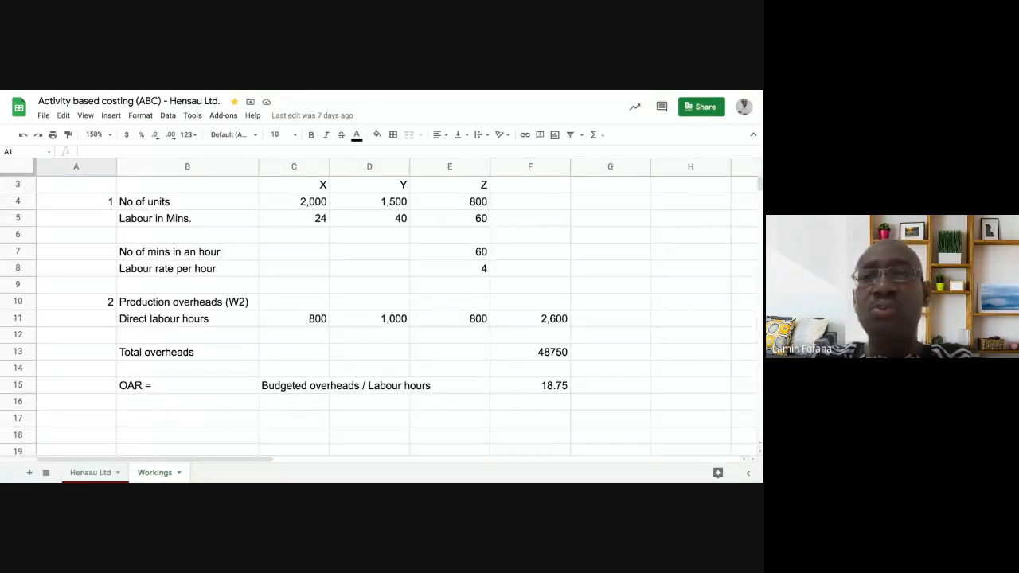
left_click(530, 386)
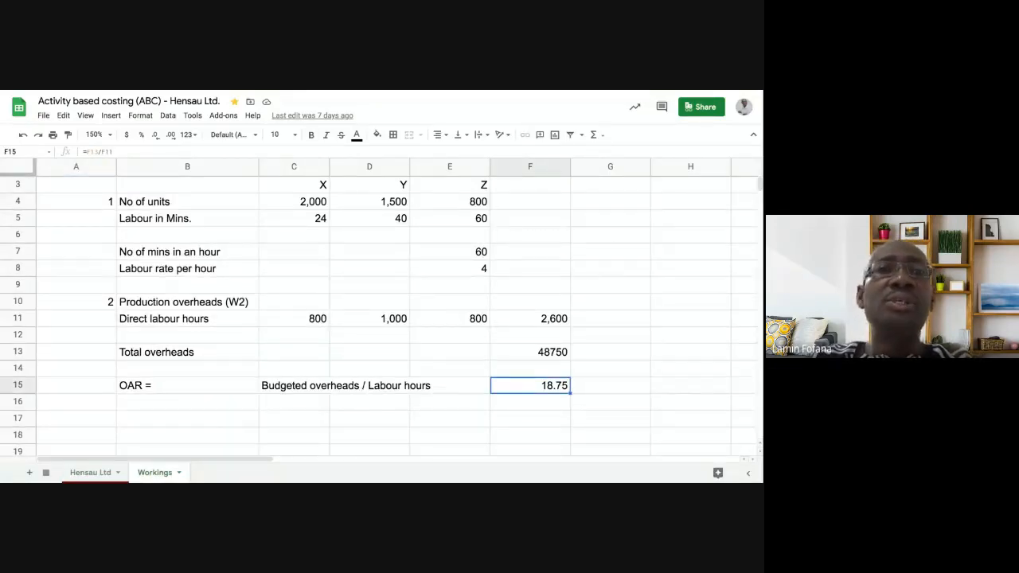
key("ctrl+b")
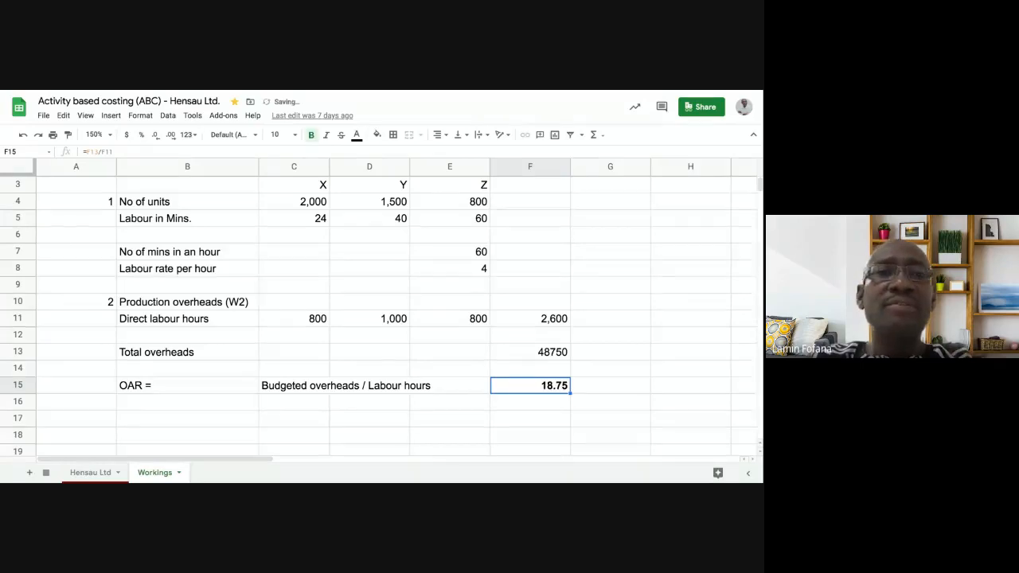
- Examine the Workings figures for product X's units and labour minutes, the direct labour hours, total overheads and OAR
scroll(379, 319, "up", 1)
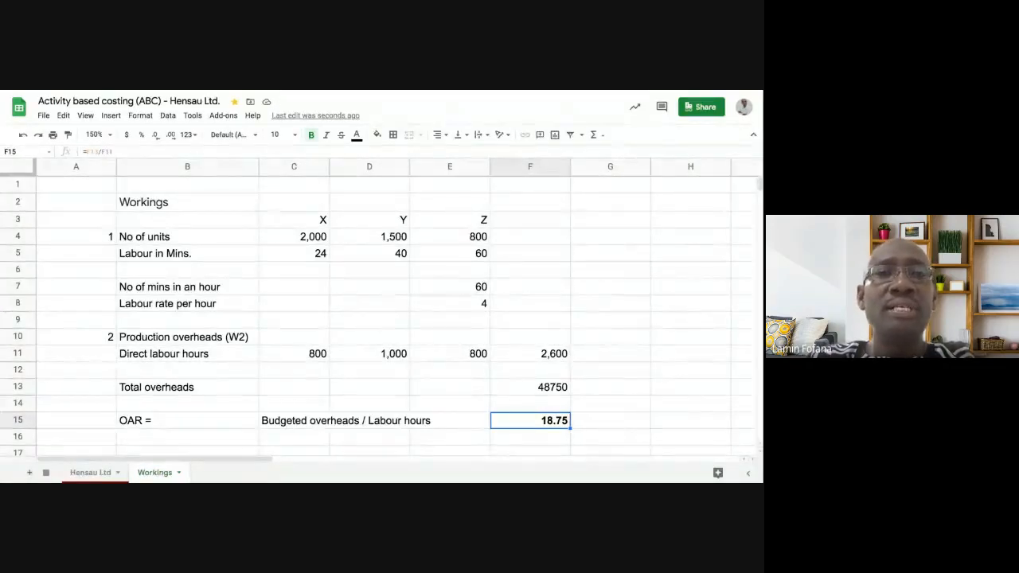
left_click(294, 236)
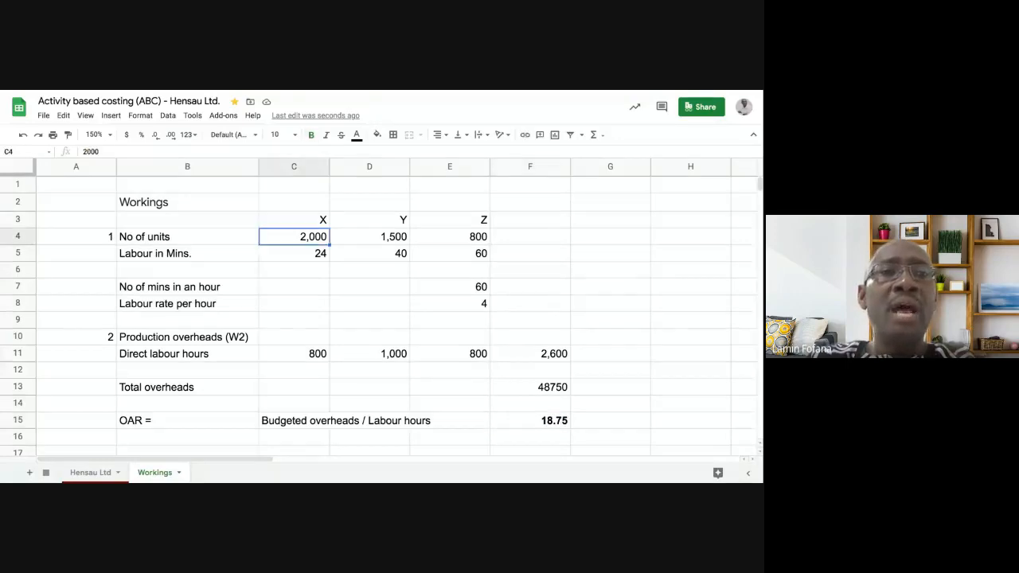
left_click(293, 253)
left_click(187, 253)
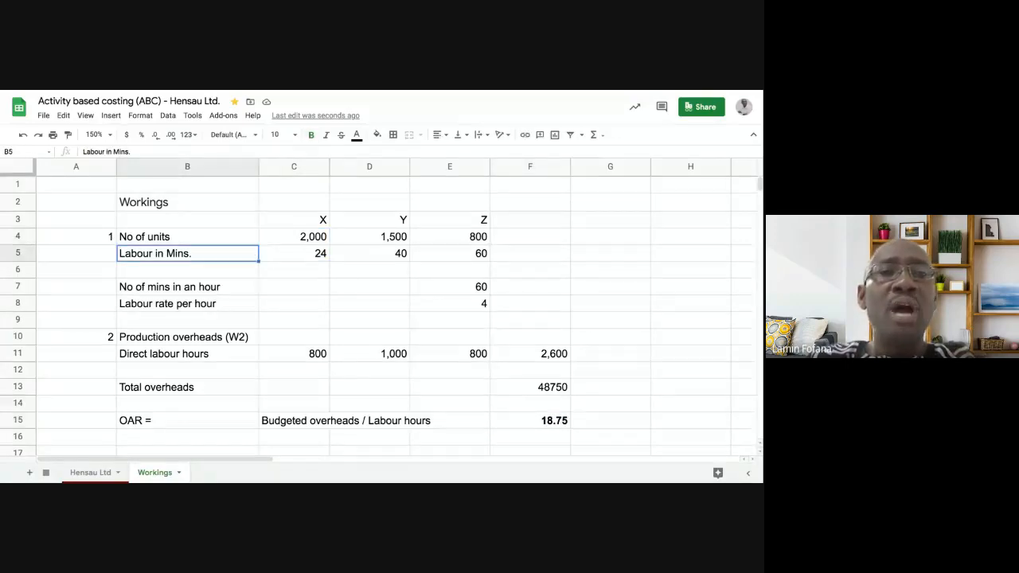
left_click(294, 254)
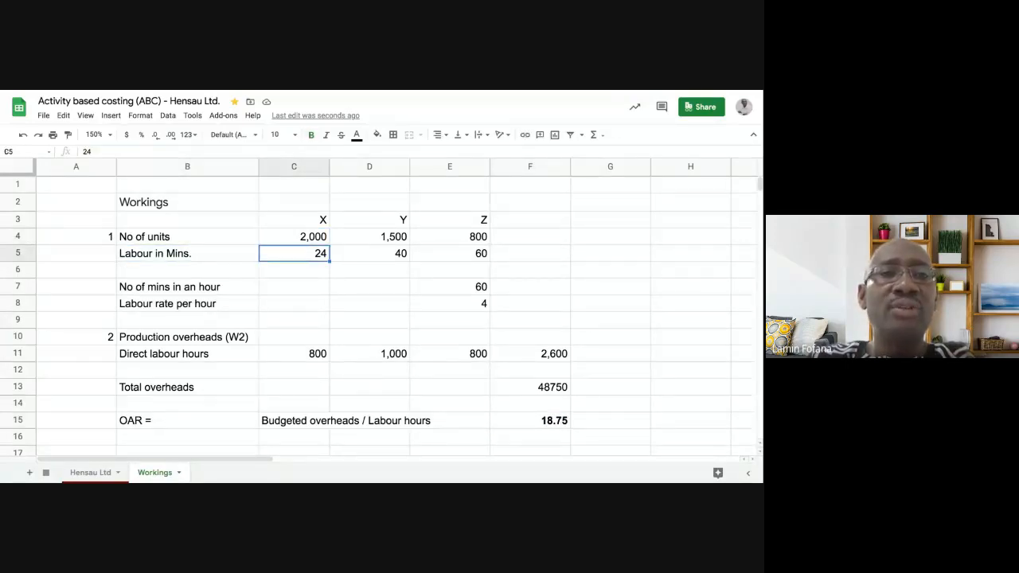
left_click(294, 353)
left_click(369, 354)
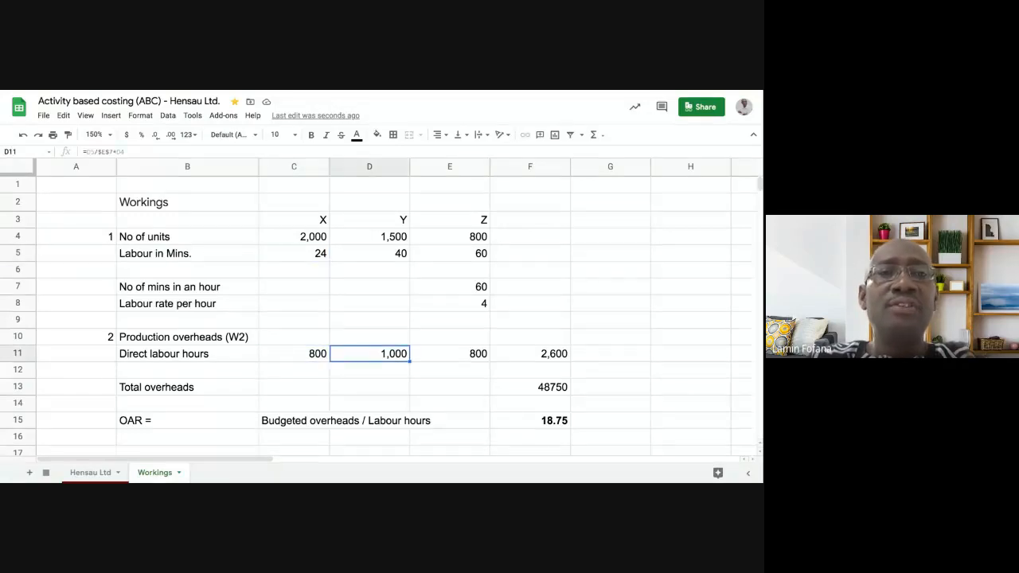
left_click(294, 353)
left_click(530, 354)
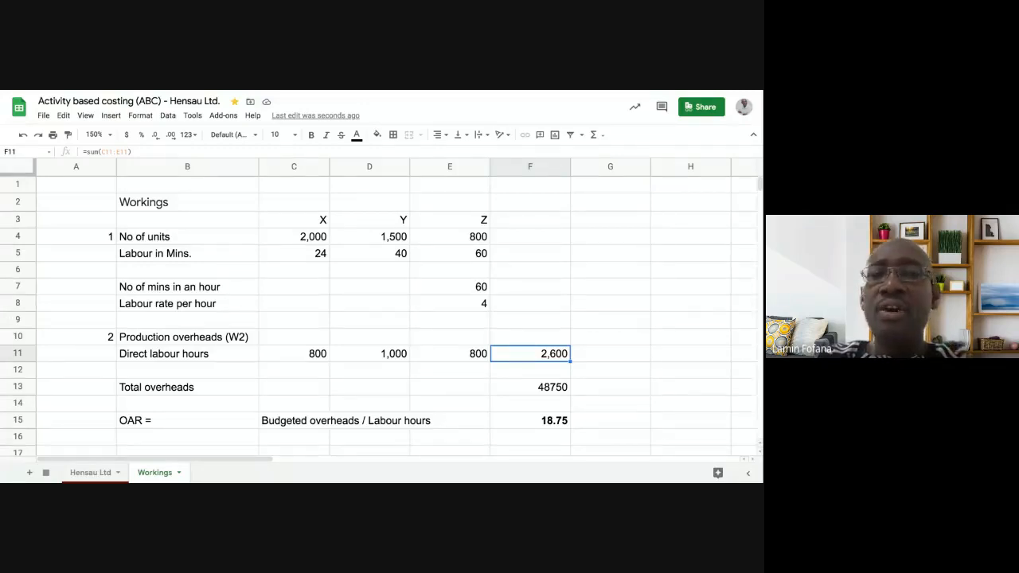
left_click(530, 387)
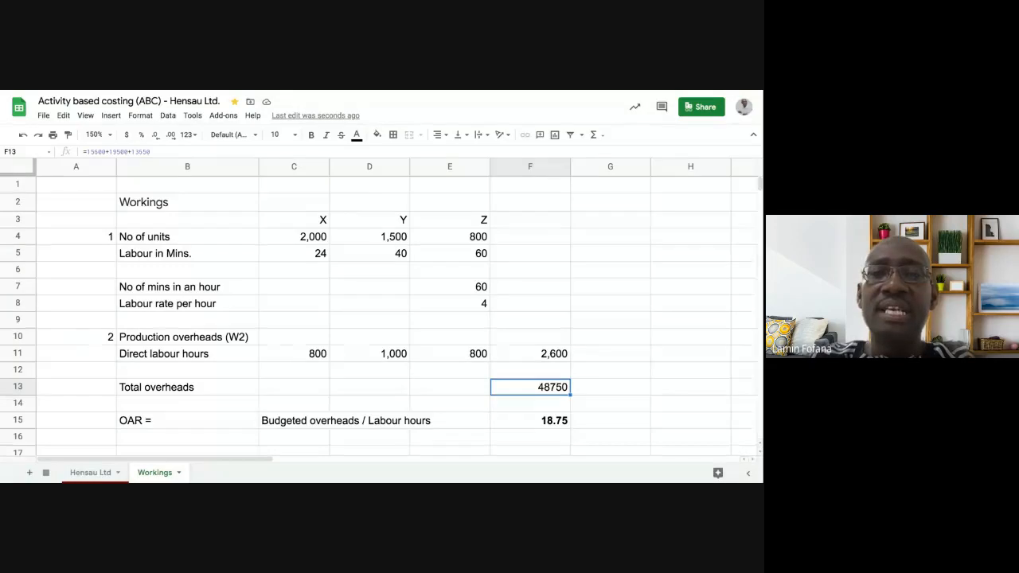
left_click(531, 353)
left_click(530, 420)
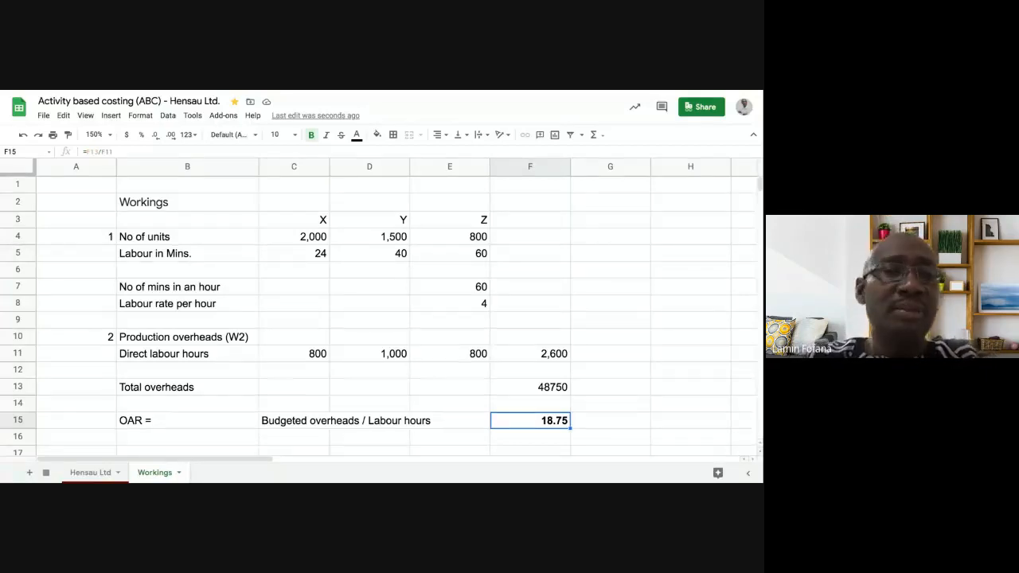
- Check product X's production overhead formula on the Hensau Ltd sheet against the labour minutes of X, Y and Z in Workings
left_click(91, 473)
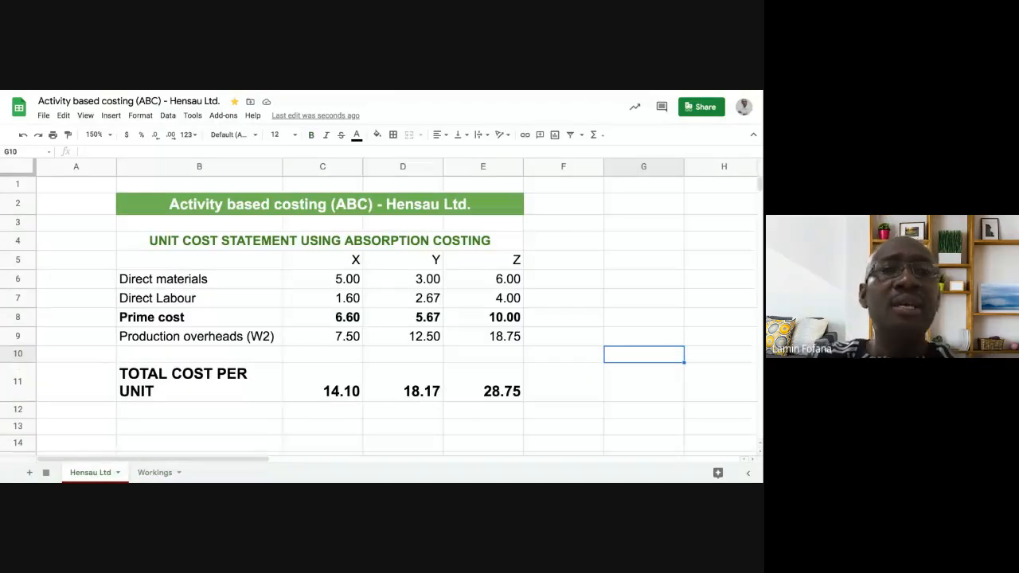
left_click(322, 336)
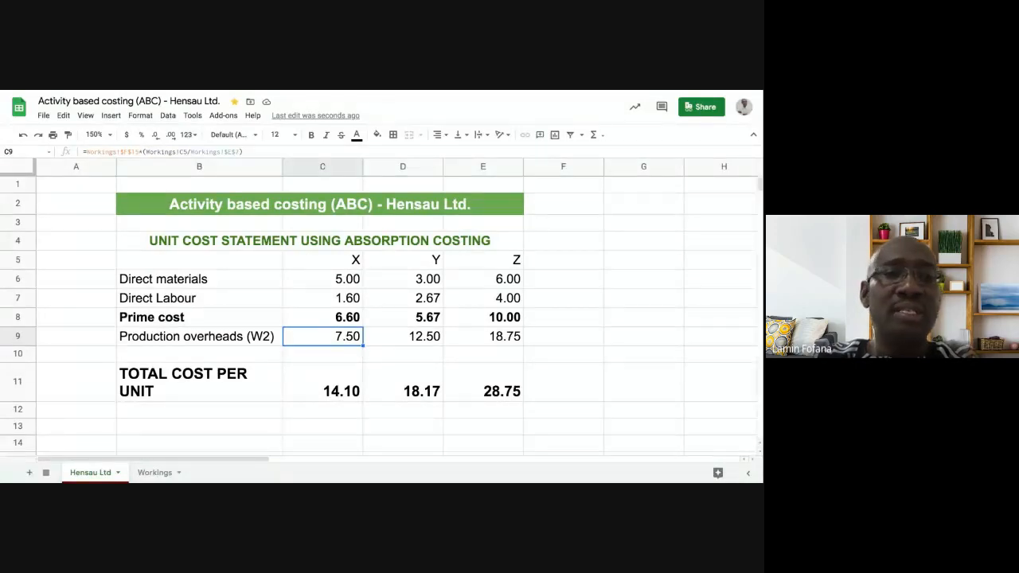
left_click(155, 473)
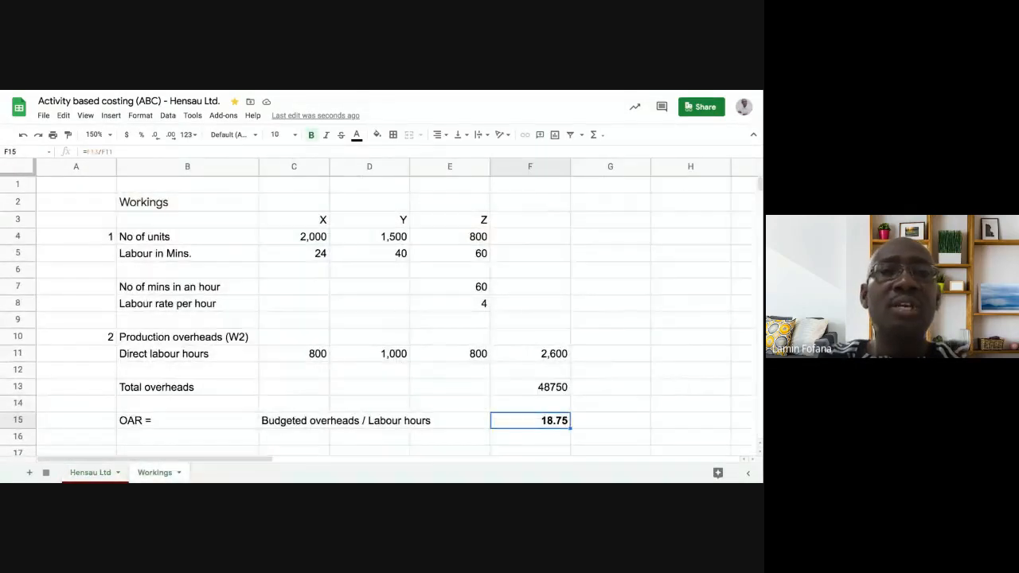
left_click(295, 253)
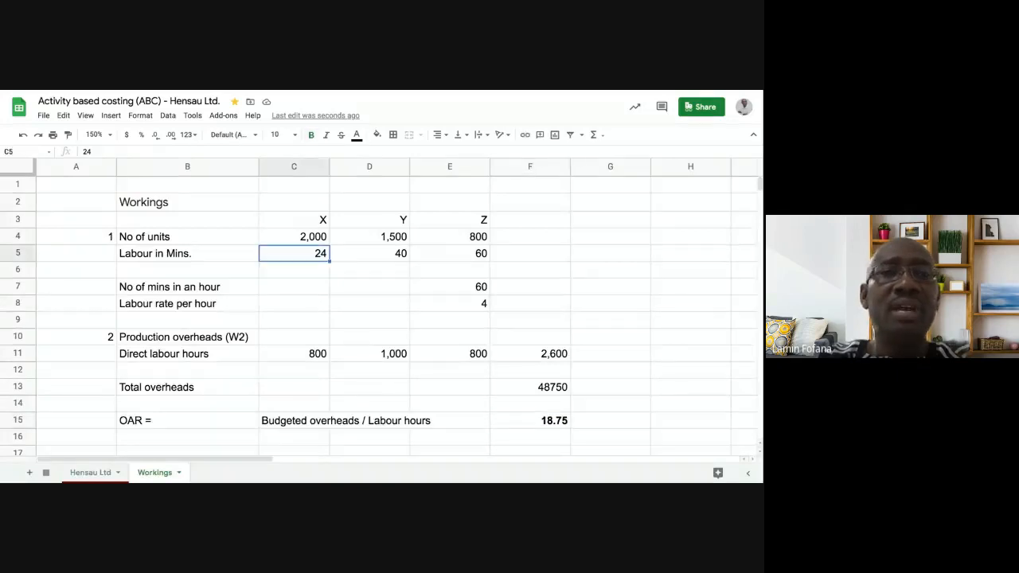
left_click(370, 253)
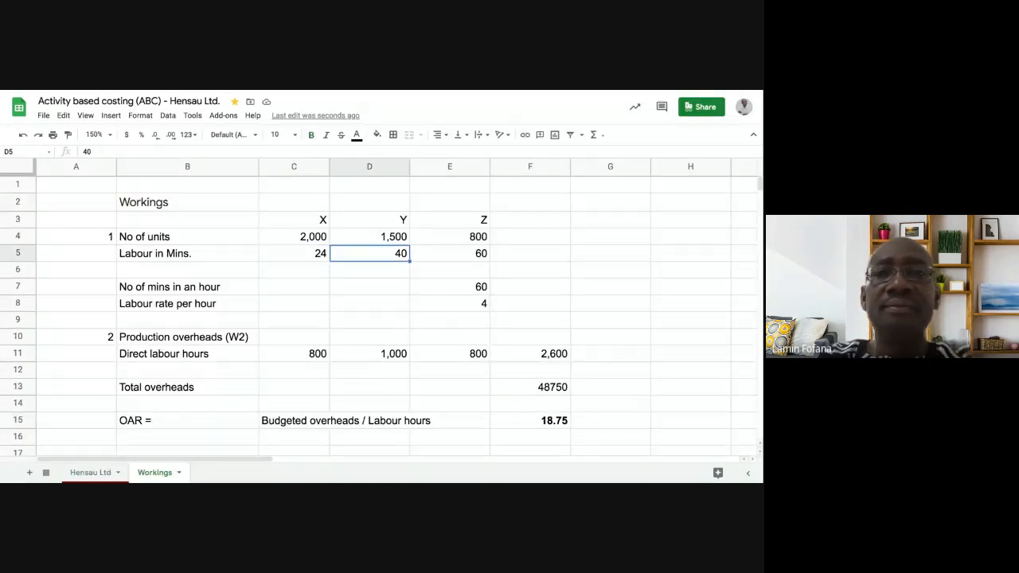
left_click(450, 253)
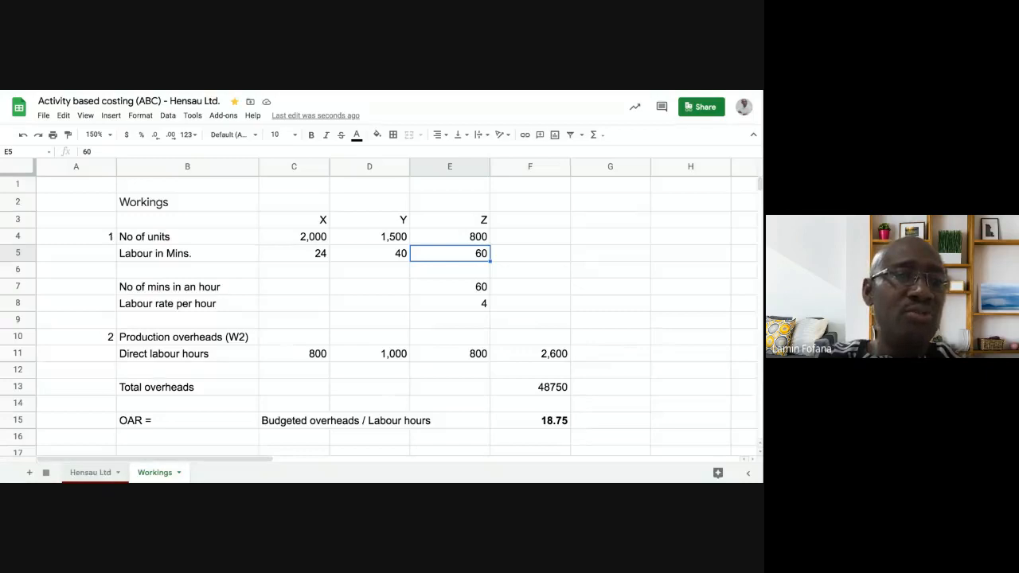
- Narrow the empty column A on the Hensau Ltd sheet to about a third of its width
left_click(90, 473)
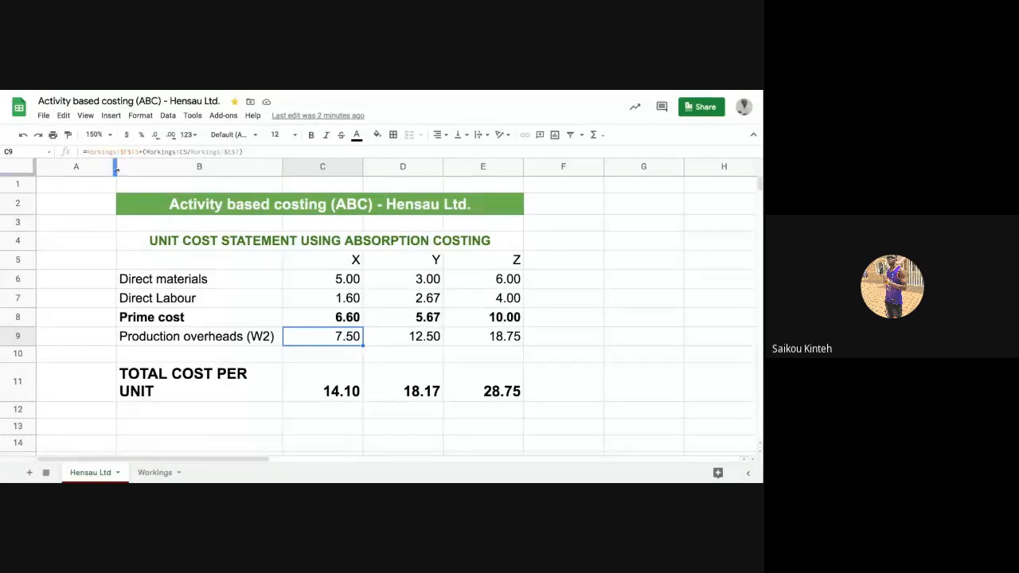
left_click_drag(116, 168, 68, 169)
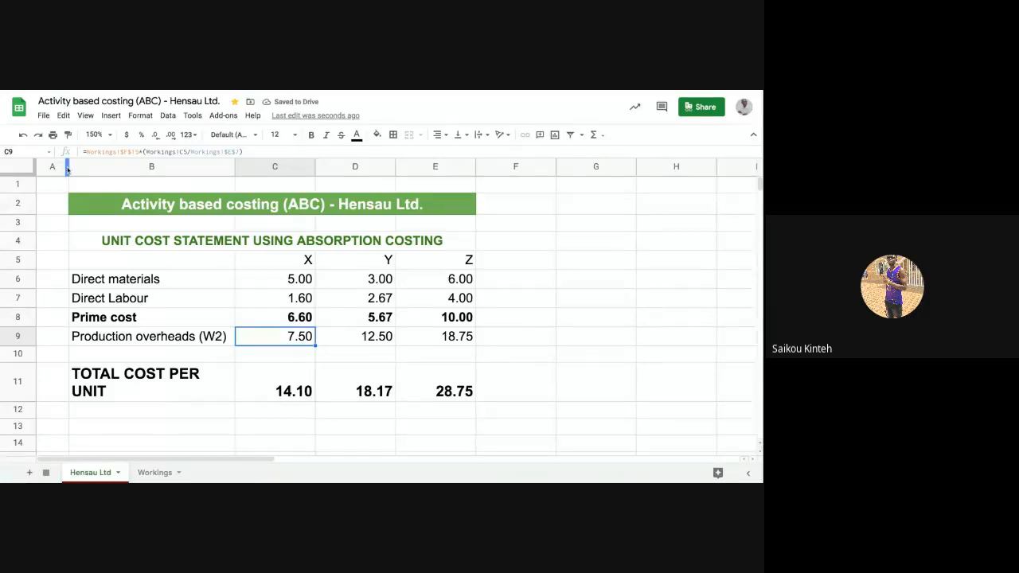
left_click_drag(69, 169, 66, 169)
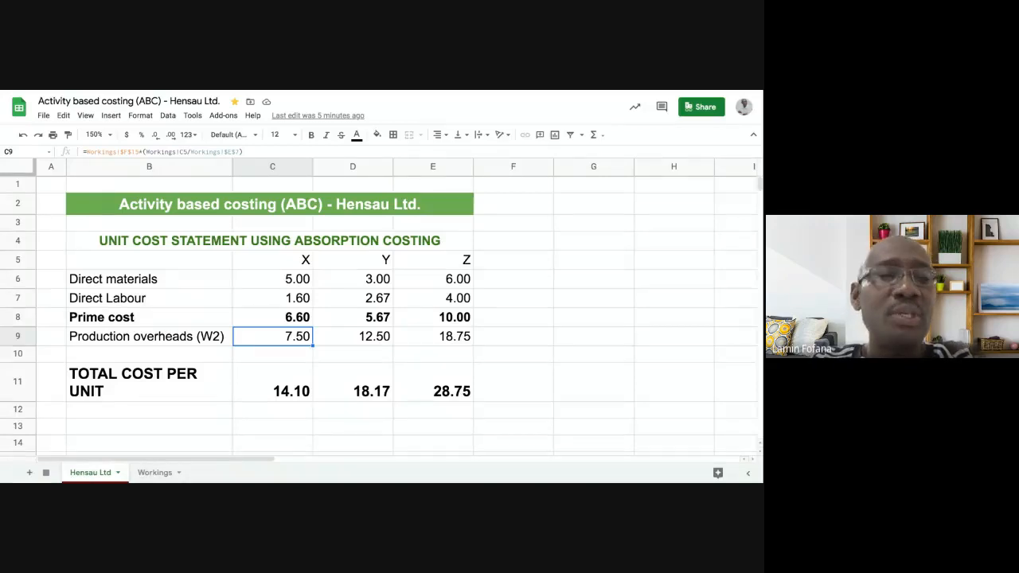
- Enter the working number 3 in cell A17 of the Workings sheet, below the OAR row
left_click(153, 473)
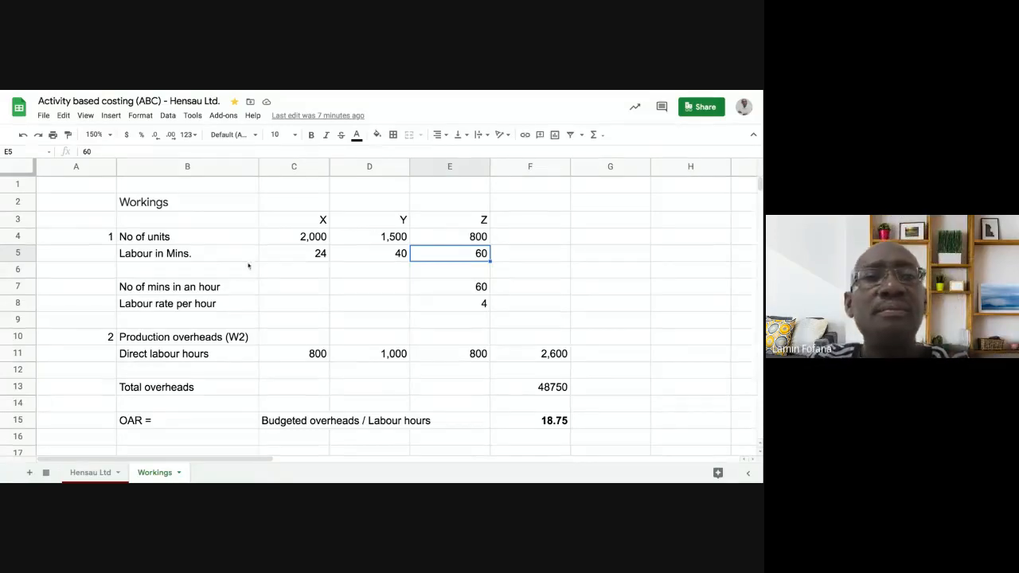
scroll(246, 274, "down", 5)
scroll(246, 276, "up", 2)
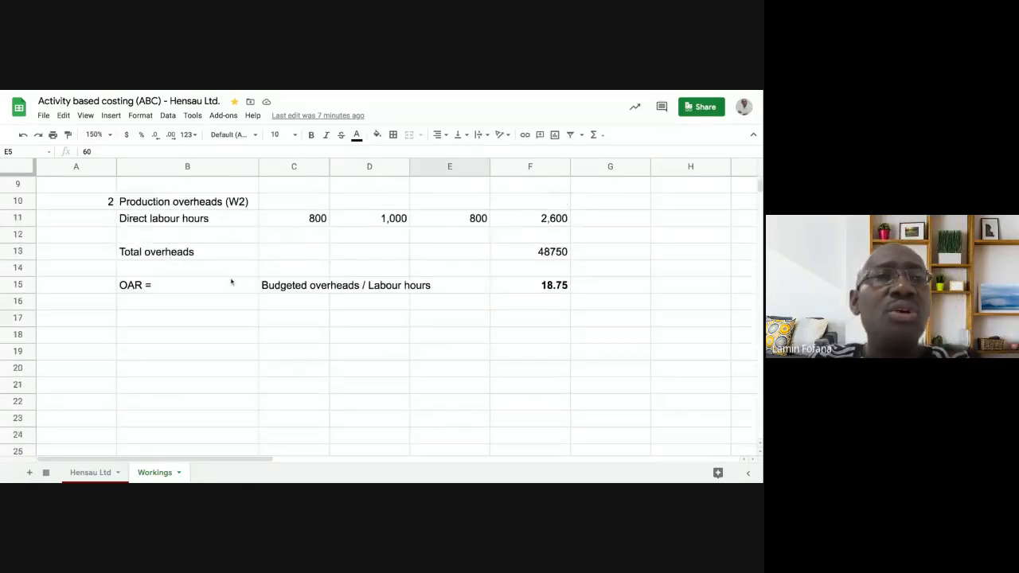
scroll(231, 282, "down", 1)
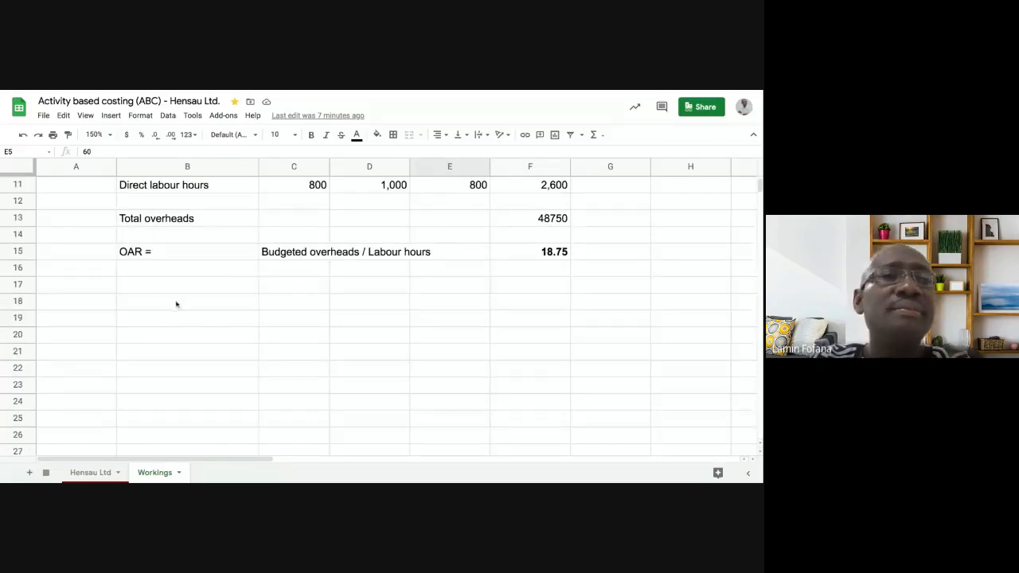
left_click(99, 285)
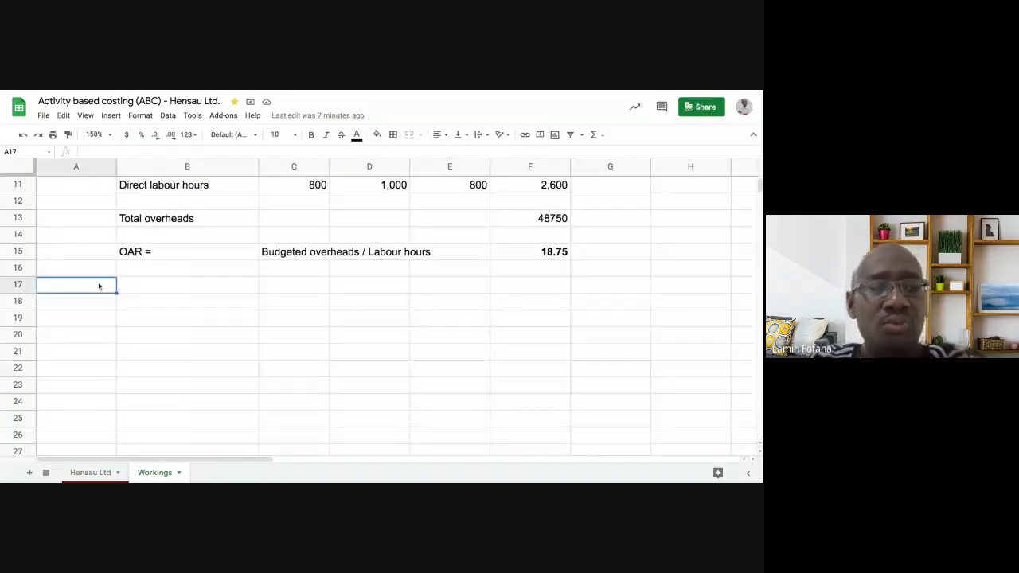
type("3")
key("Return")
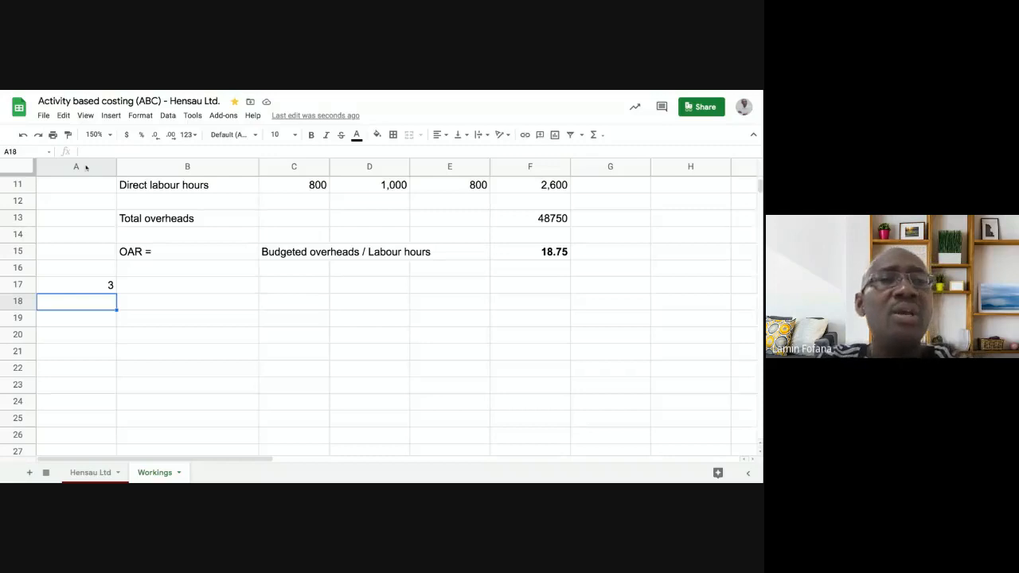
- Enter the heading "Cost Driver Calculations" in cell B17 beside the working number
left_click(167, 286)
type("Cost Driver Ca")
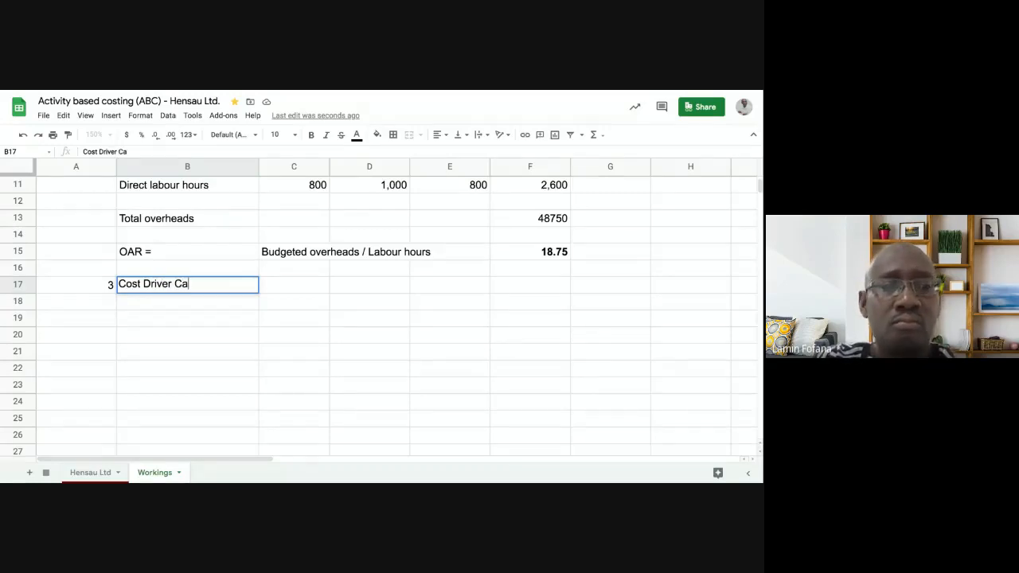
type("lculations")
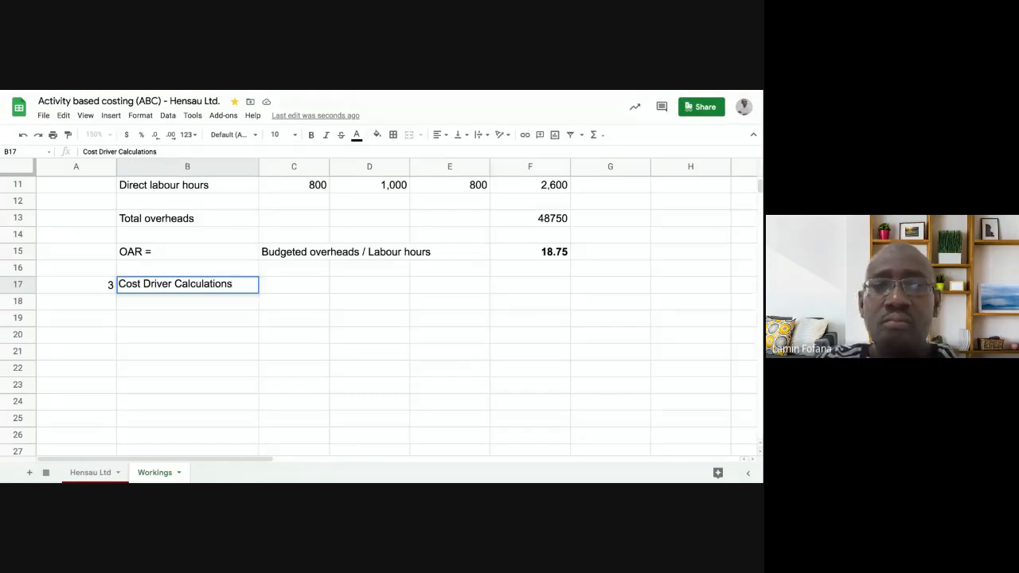
key("Return")
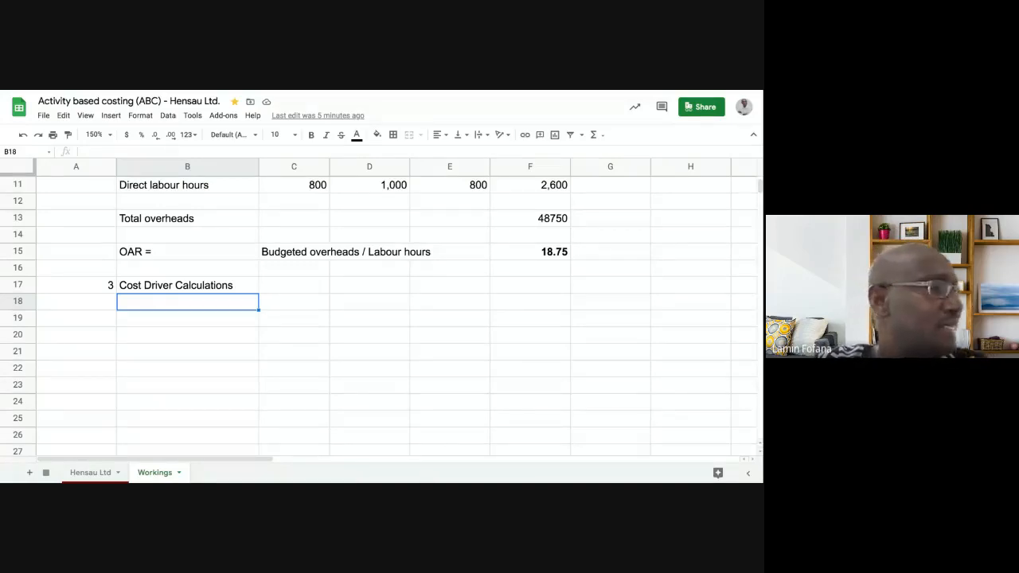
- Enter the product headings X, Y and Z in cells D18 to F18
key("Right")
key("Right")
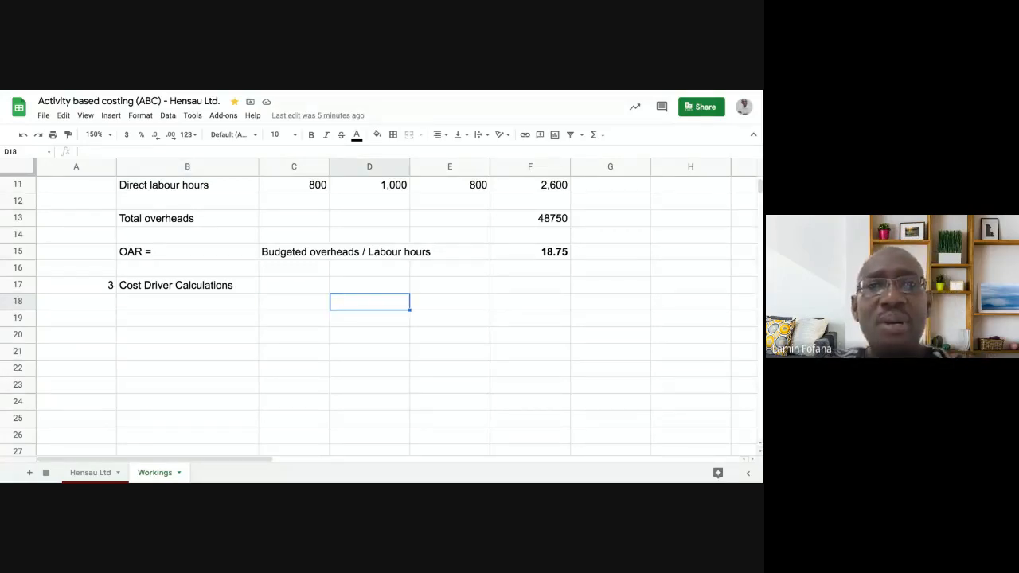
type("X")
key("Right")
type("Y")
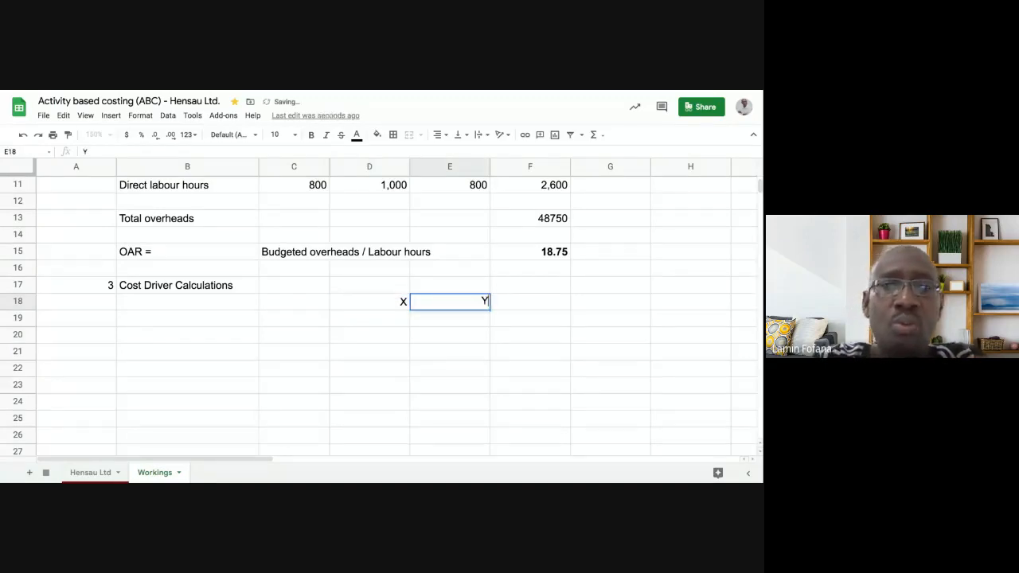
key("Right")
type("Z")
key("Return")
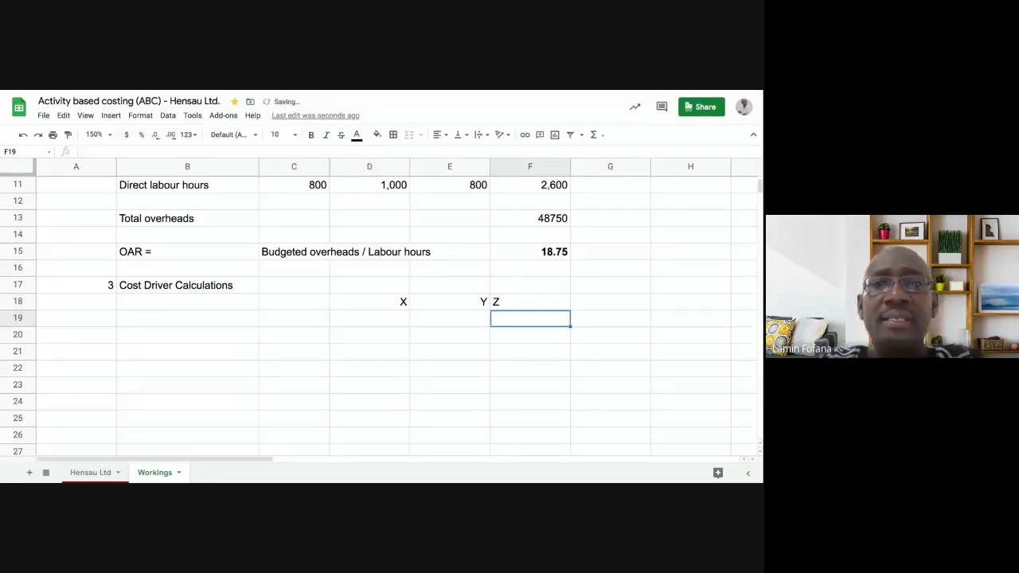
- Right-align the product headings in cells D18 to F18
left_click(392, 303)
key("shift+Right")
key("shift+Right")
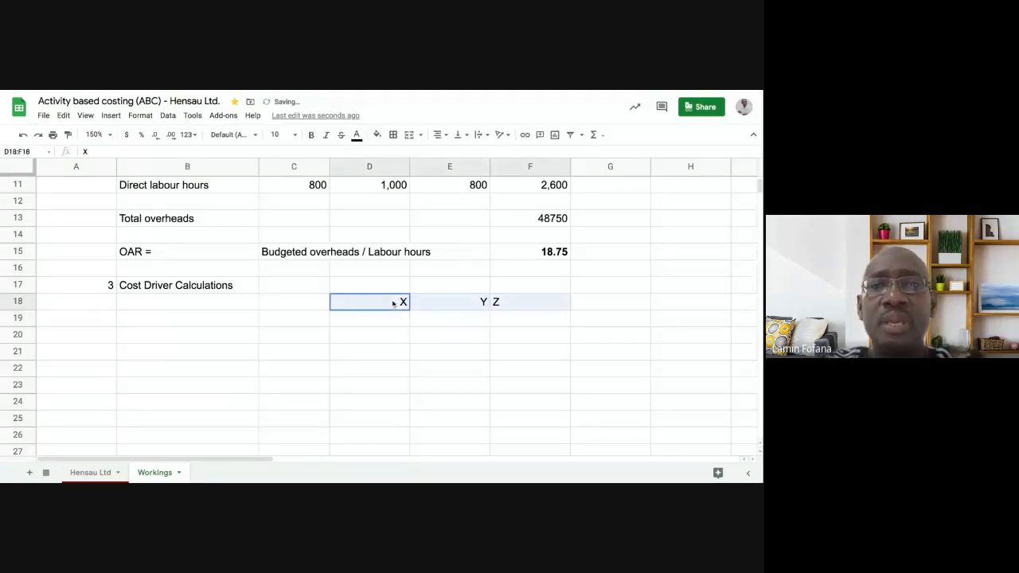
left_click(445, 137)
left_click(464, 153)
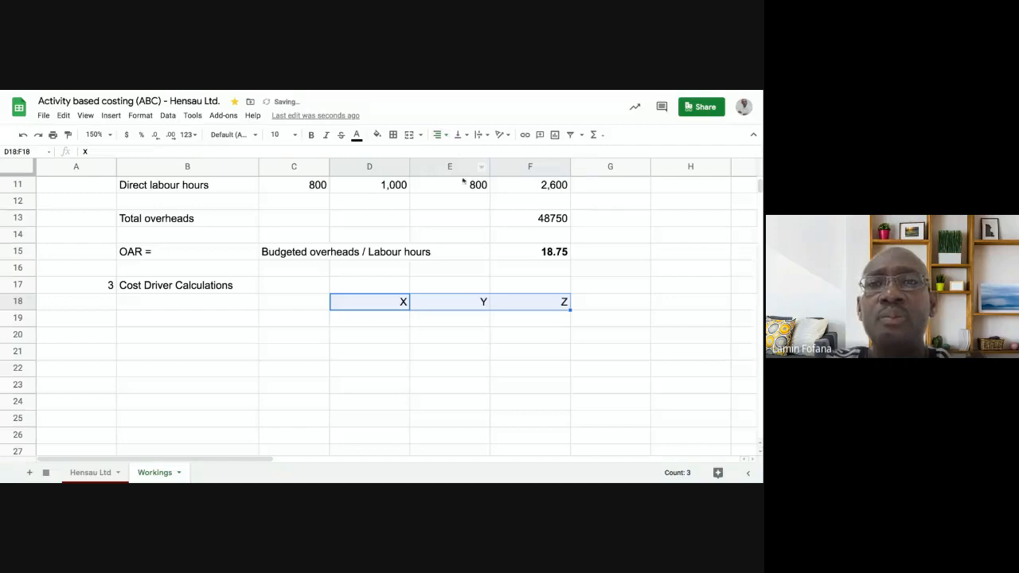
- Enter the row label "No of batches" in cell B19, below the Cost Driver Calculations heading
left_click(433, 376)
left_click(243, 327)
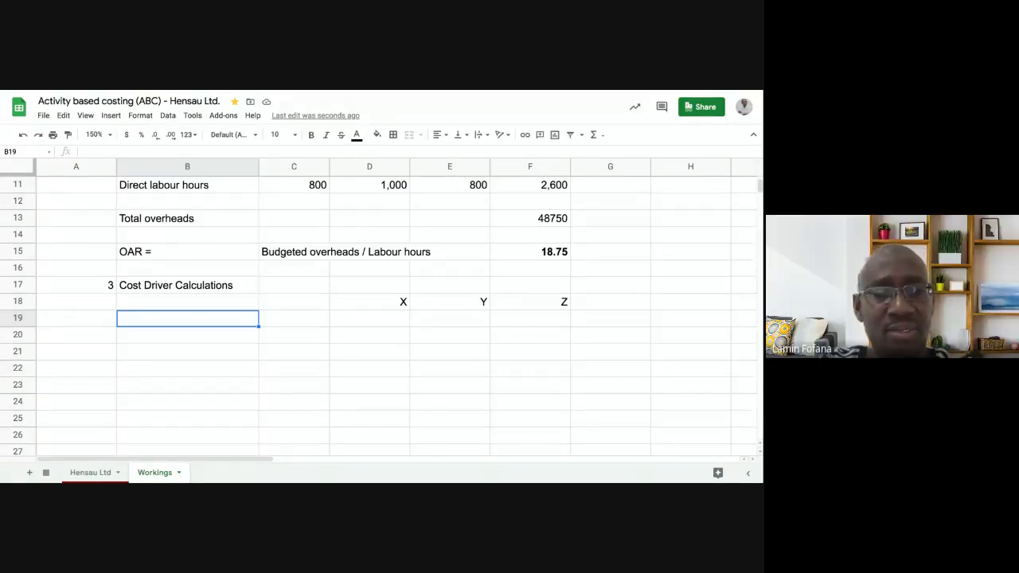
type("No of ")
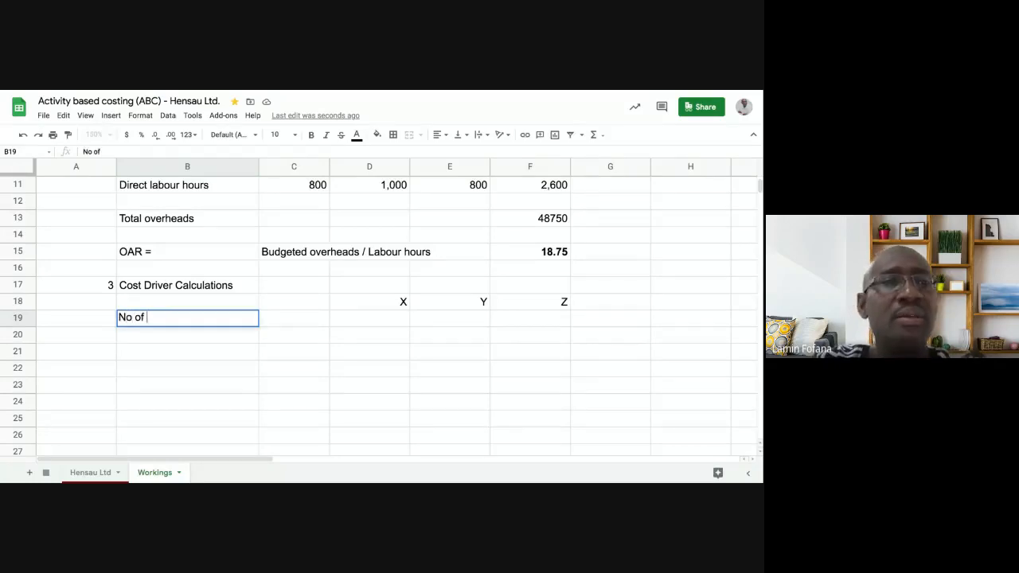
type("batc")
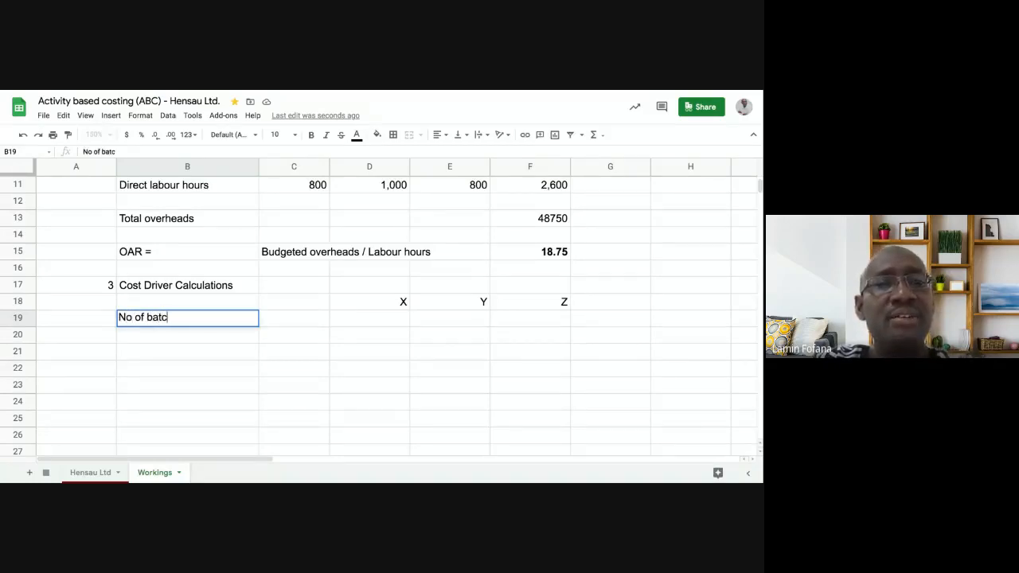
type("hes")
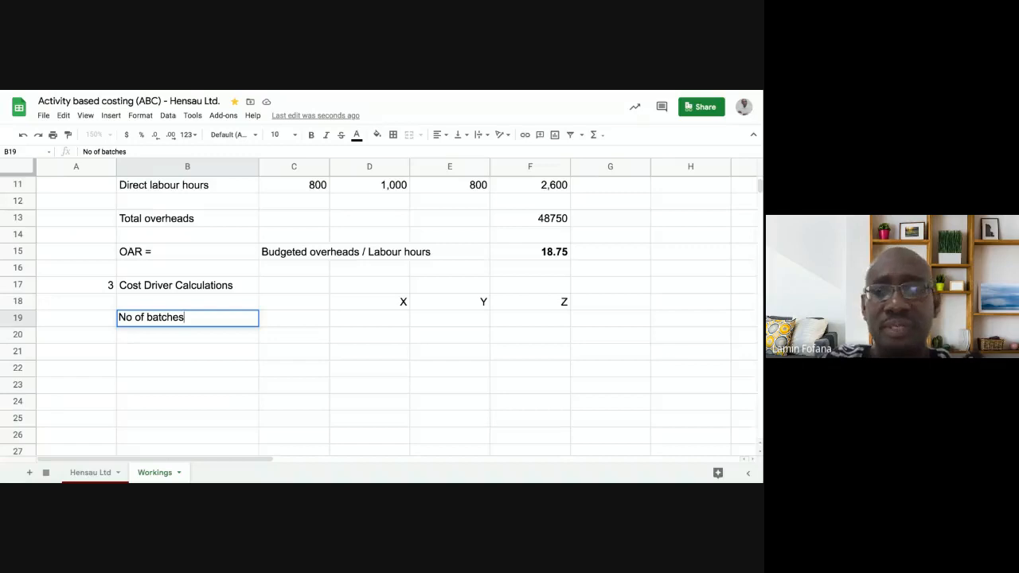
key("Tab")
key("Tab")
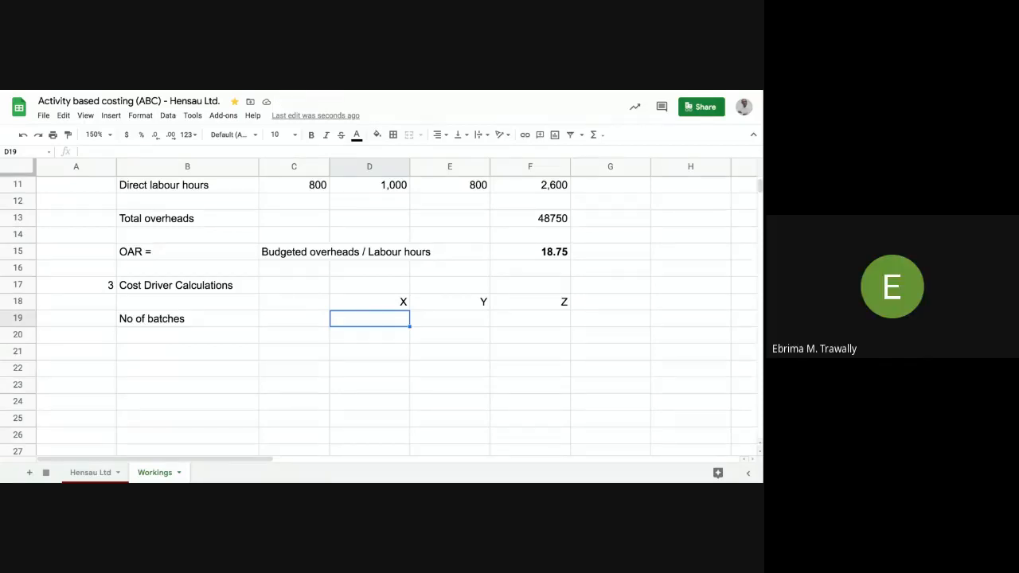
- Enter the batch numbers 10 for X, 5 for Y and 16 for Z in cells D19 to F19
type("10")
key("Tab")
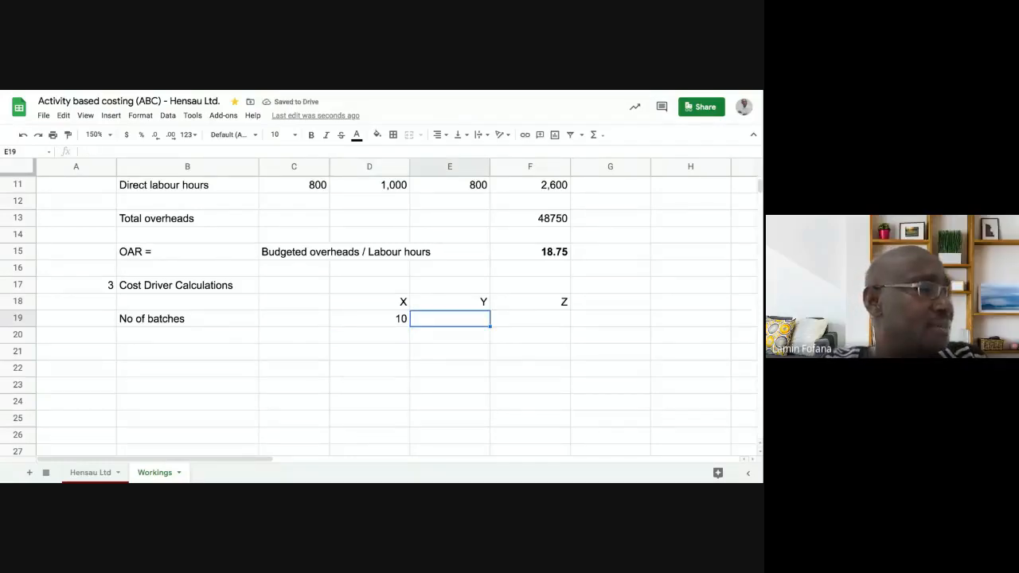
type("5")
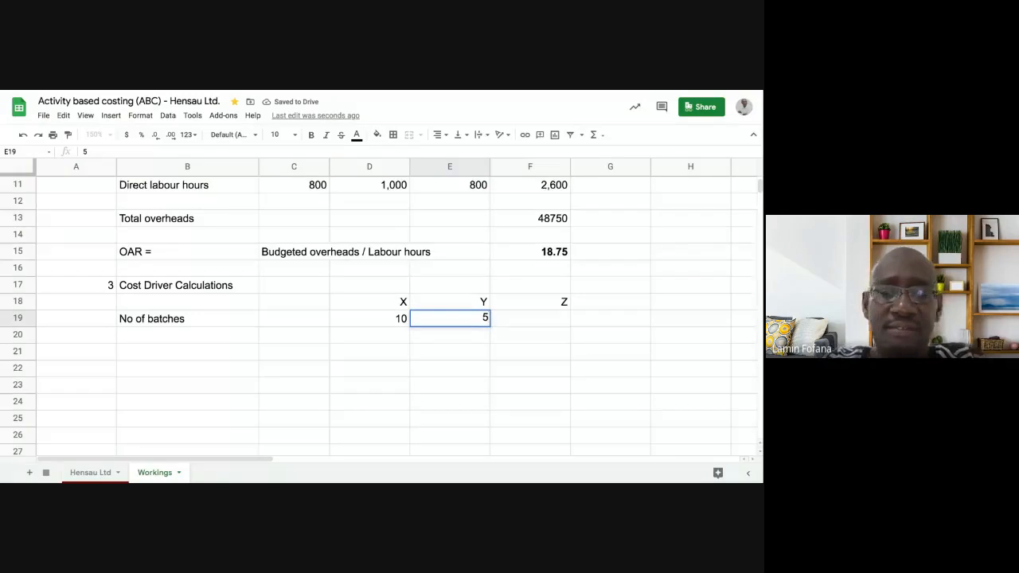
key("Tab")
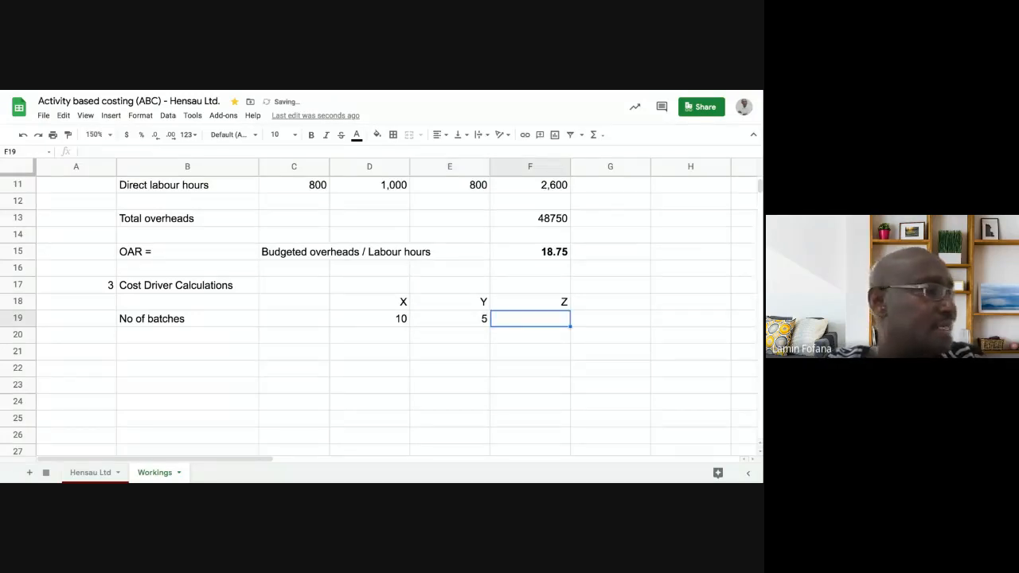
type("16")
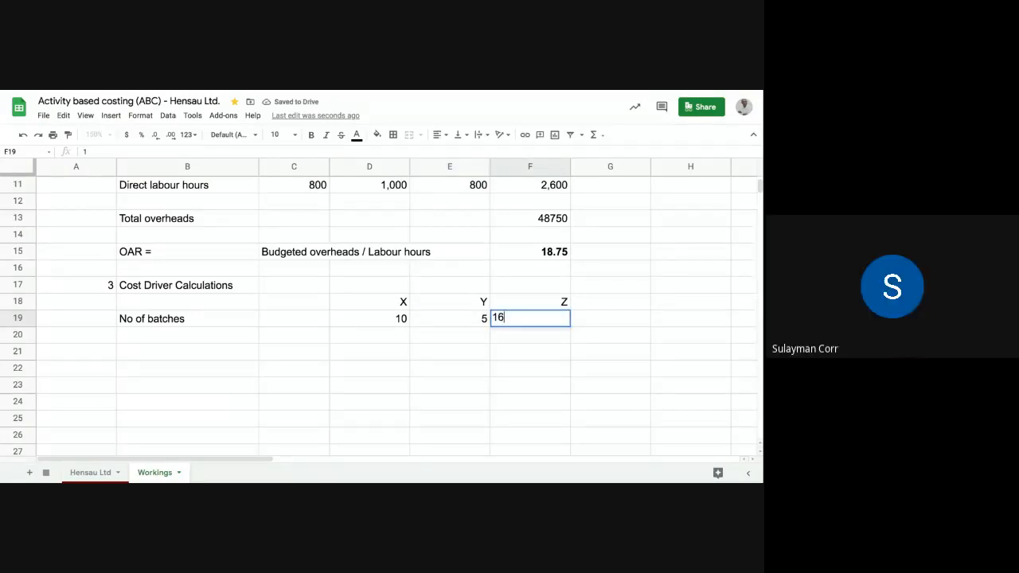
key("Return")
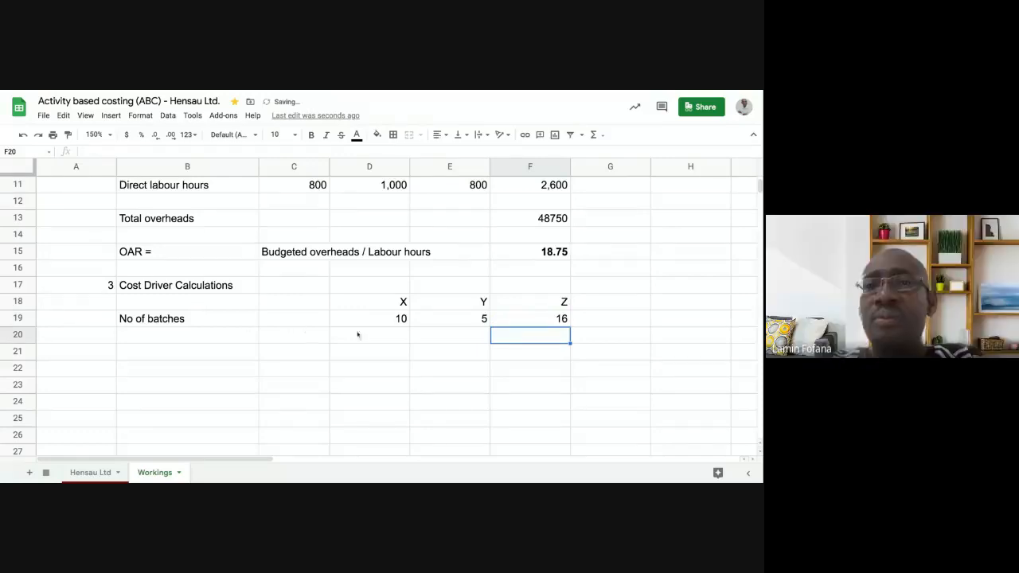
- Add the heading "Total" in cell G18 beside the product headings
left_click(605, 311)
left_click(608, 306)
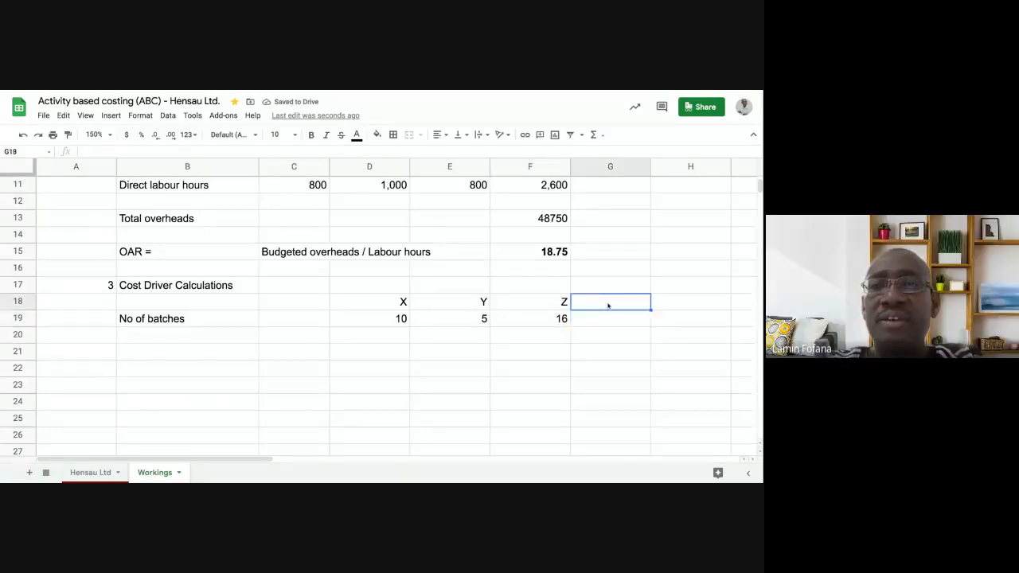
type("t")
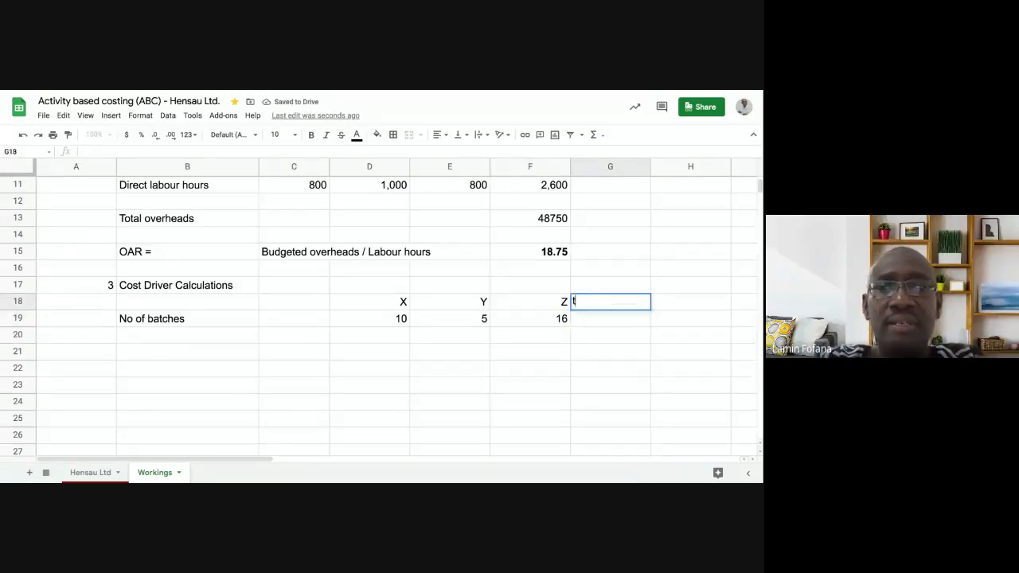
key("BackSpace")
type("T")
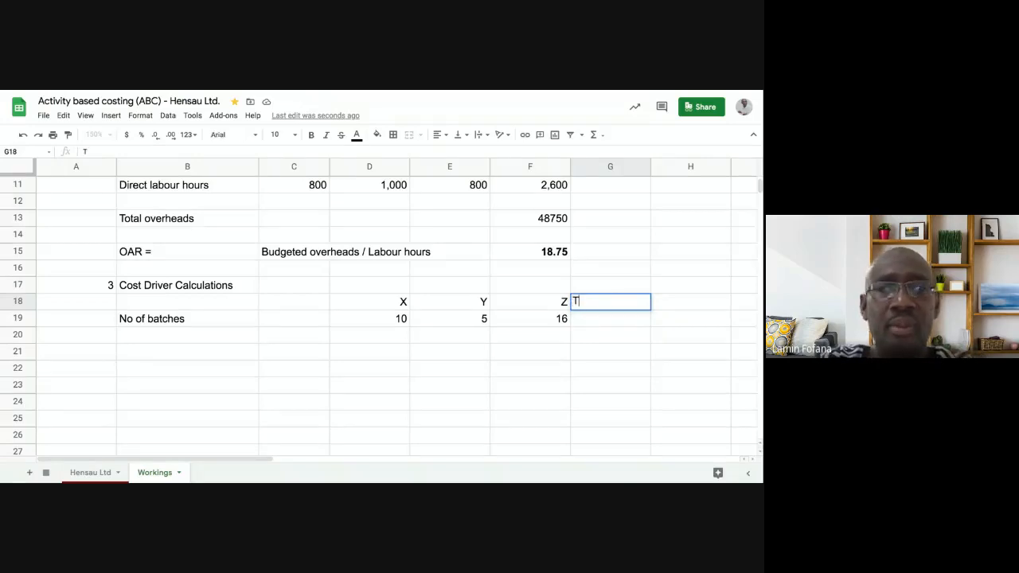
type("otal")
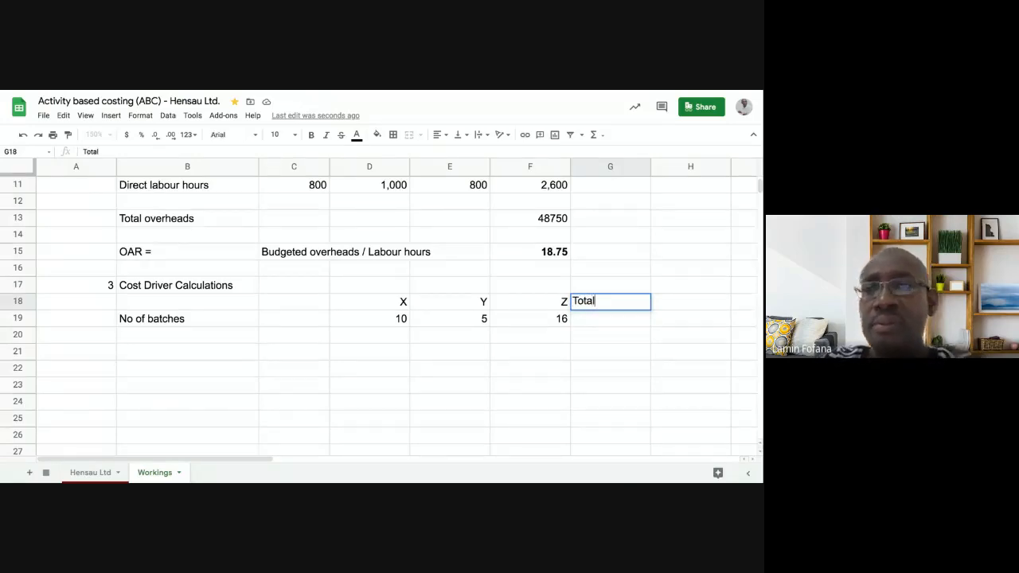
key("Return")
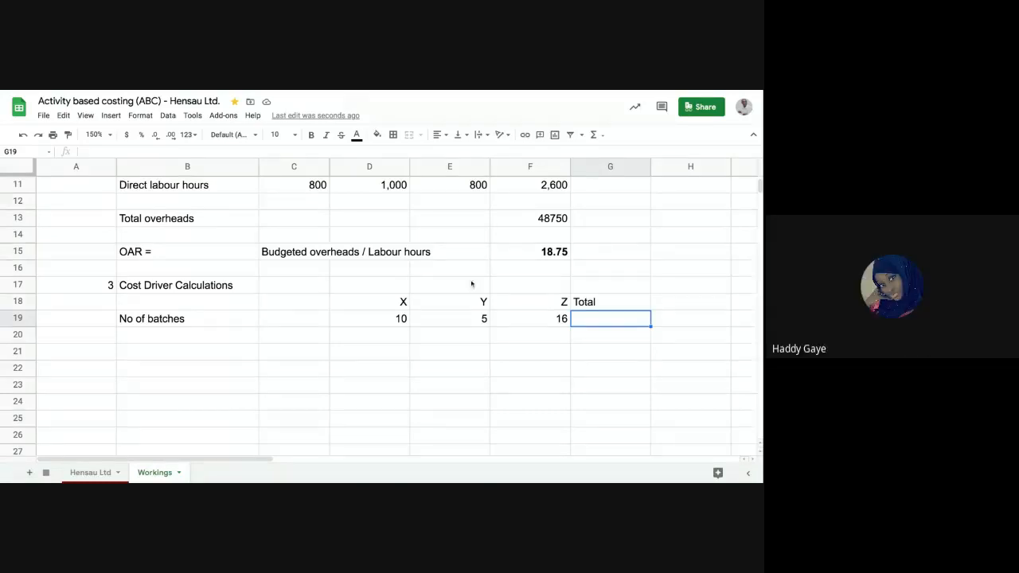
- Enter the formula =(D19:F19) in cell G19 for the total number of batches
type("=")
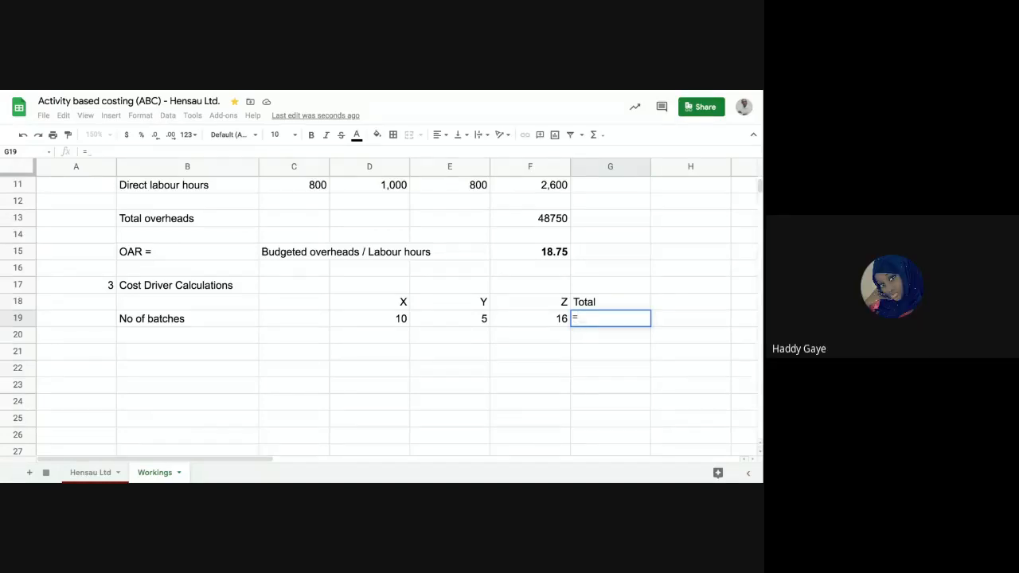
type("(")
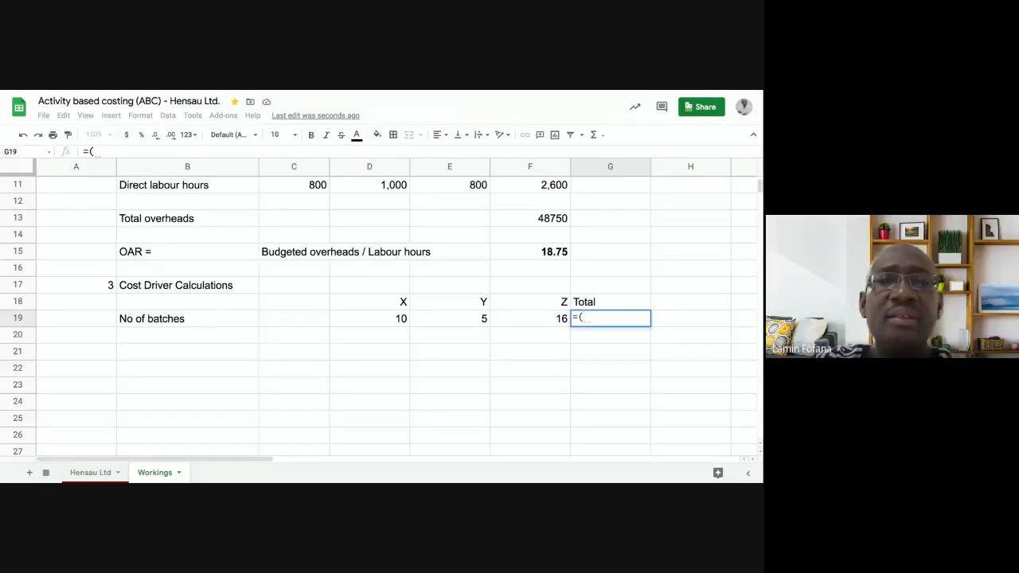
type("b19")
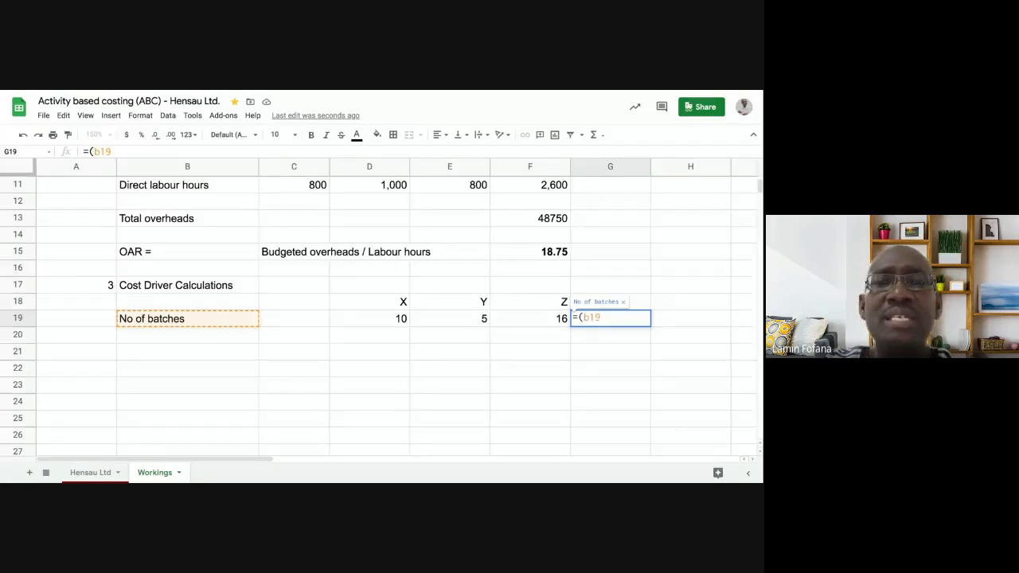
left_click(586, 318)
key("BackSpace")
type("d19")
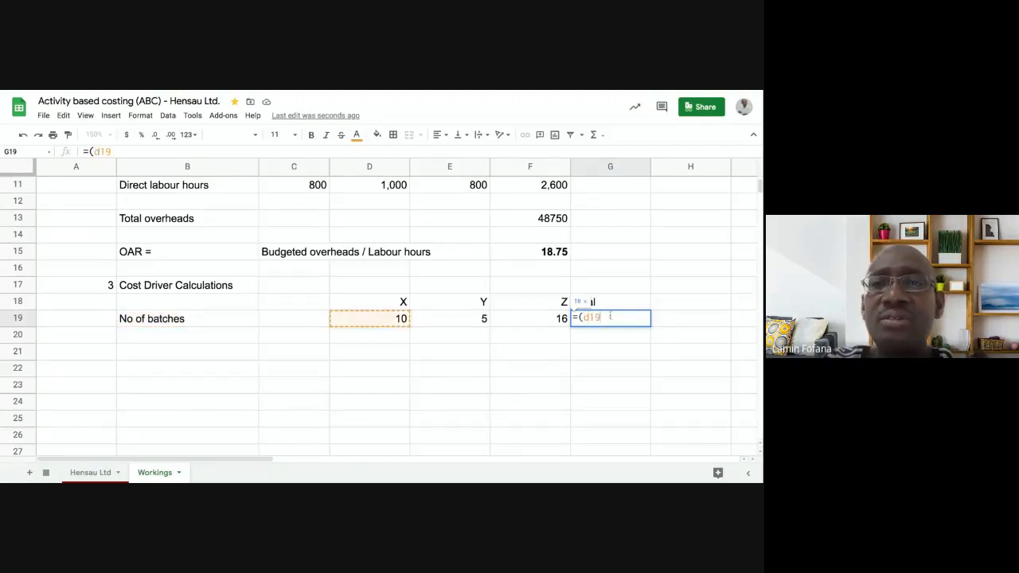
type(":")
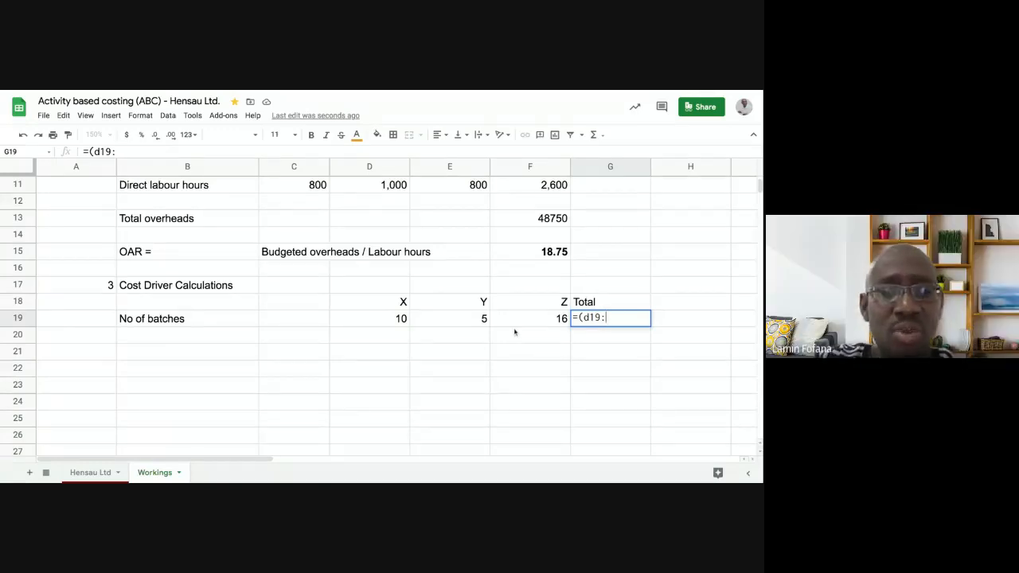
type("f19")
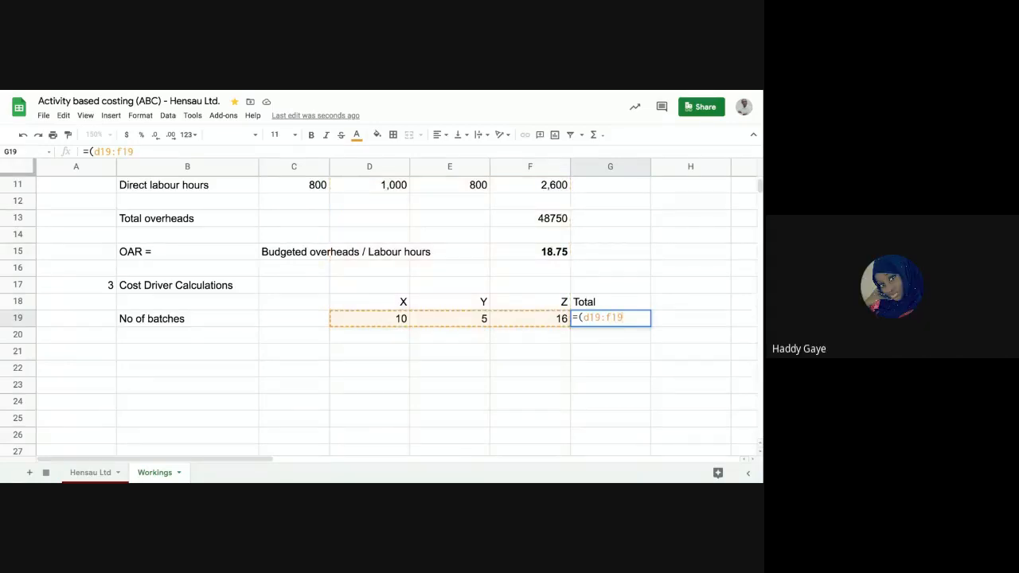
type(")")
key("Return")
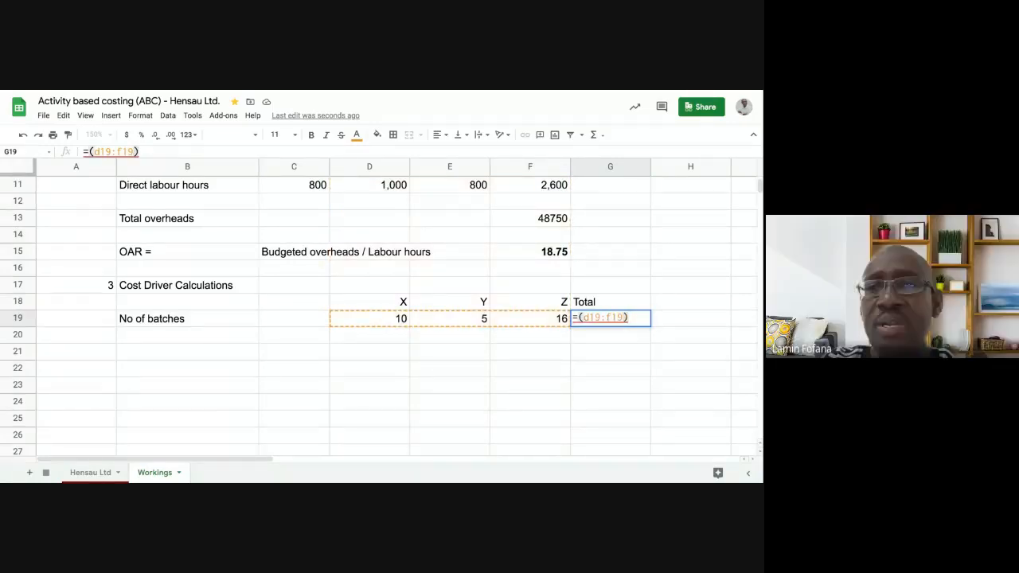
- Examine the error details of the batch total formula in cell G19
key("Up")
left_click(615, 353)
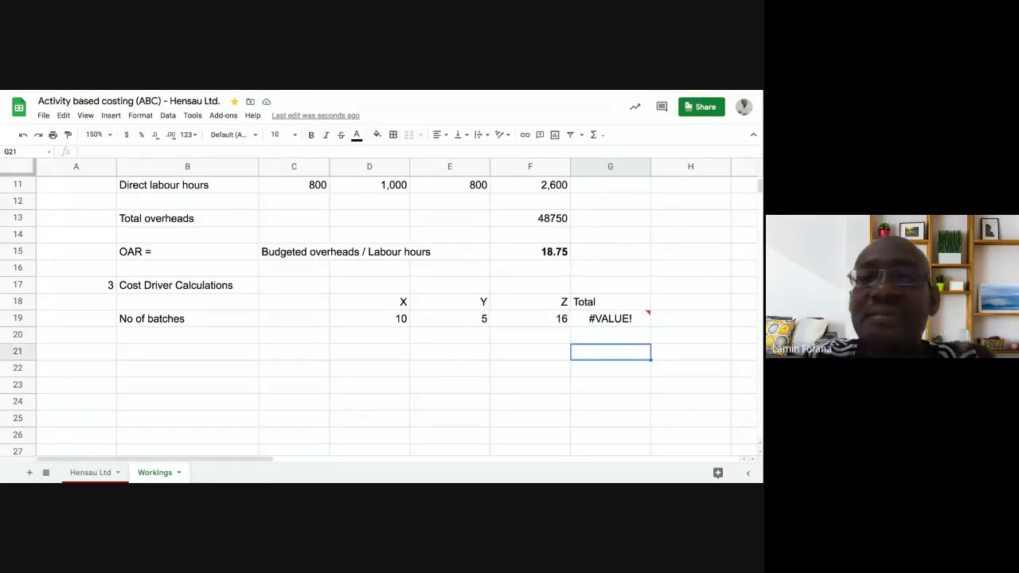
key("Up")
key("Up")
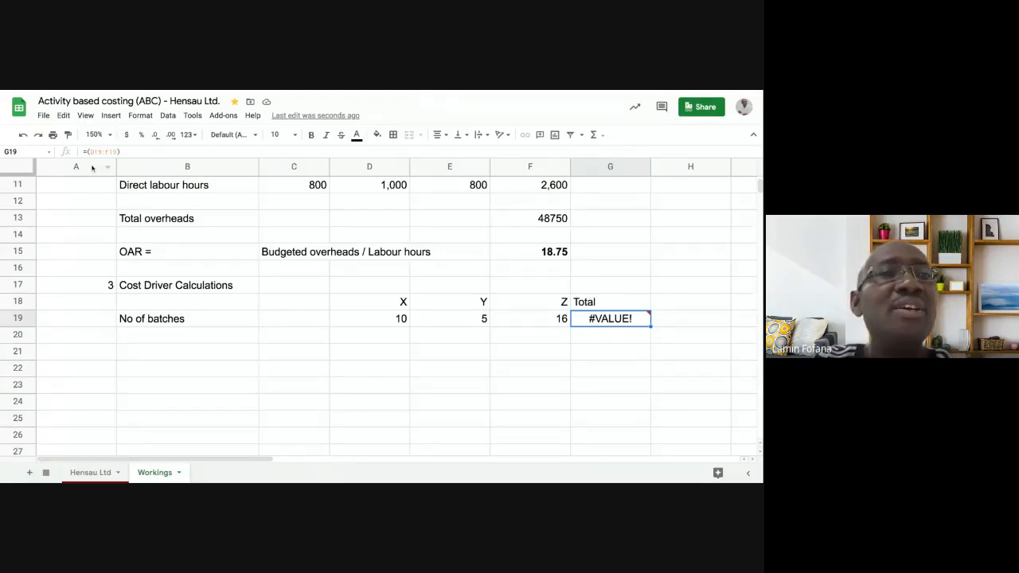
left_click(540, 335)
mouse_move(597, 322)
left_click(597, 344)
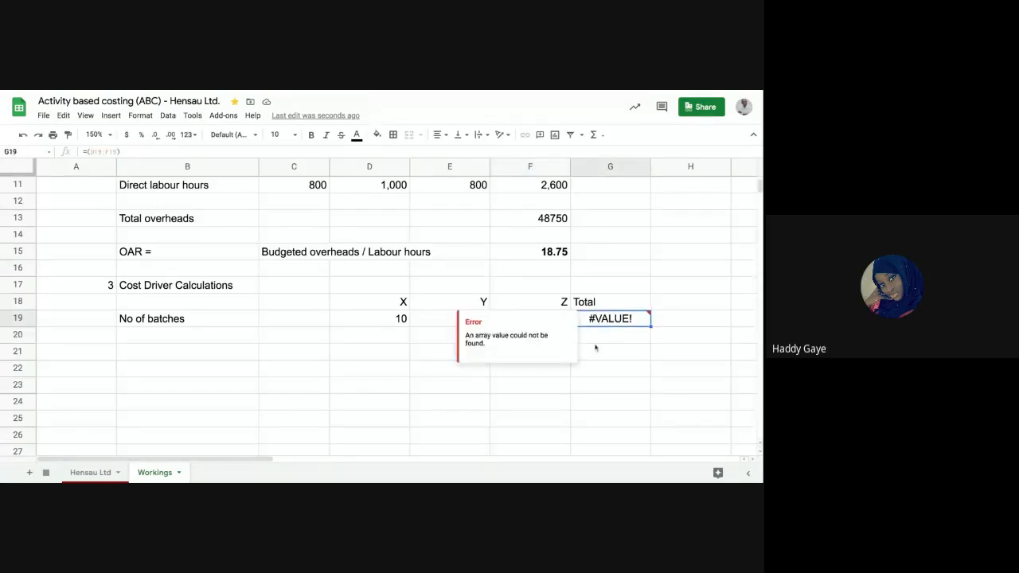
left_click(600, 321)
left_click(603, 341)
- Correct the batch total formula in cell G19 to =SUM(D19:F19)
left_click(601, 320)
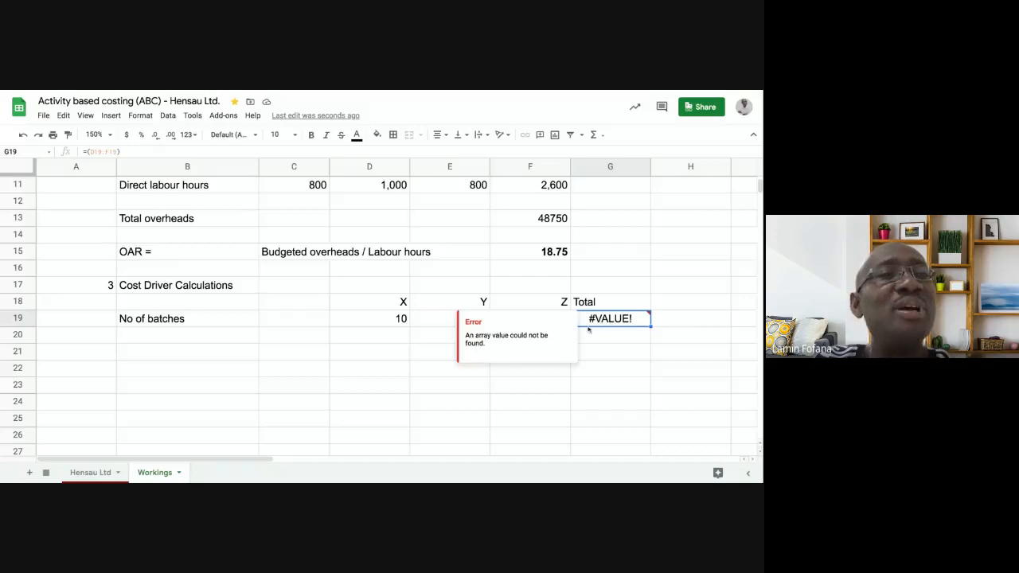
left_click(86, 152)
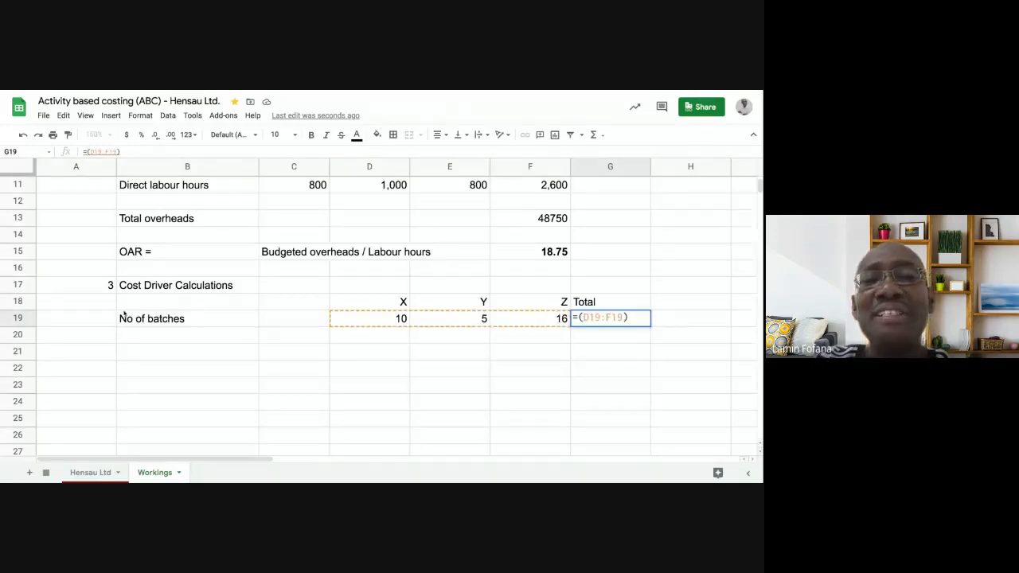
type("sum")
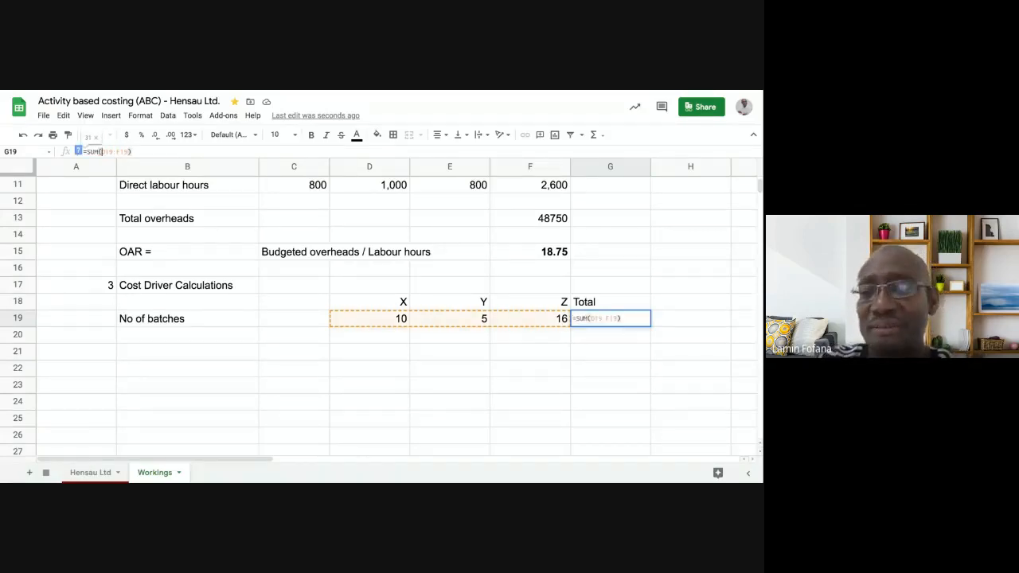
key("Return")
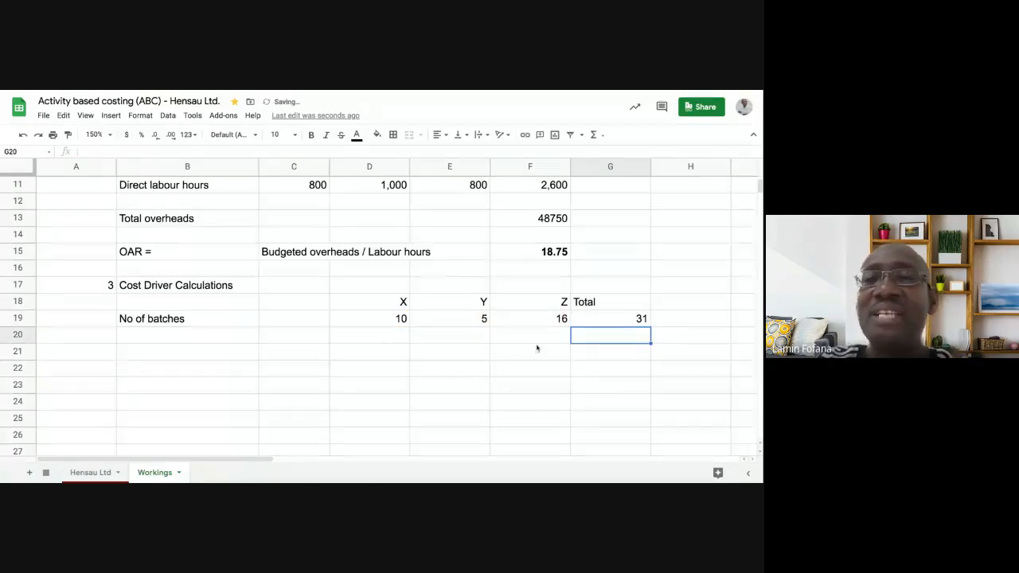
- Right-align the whole of column G, which holds the Total heading and batch total
left_click(612, 169)
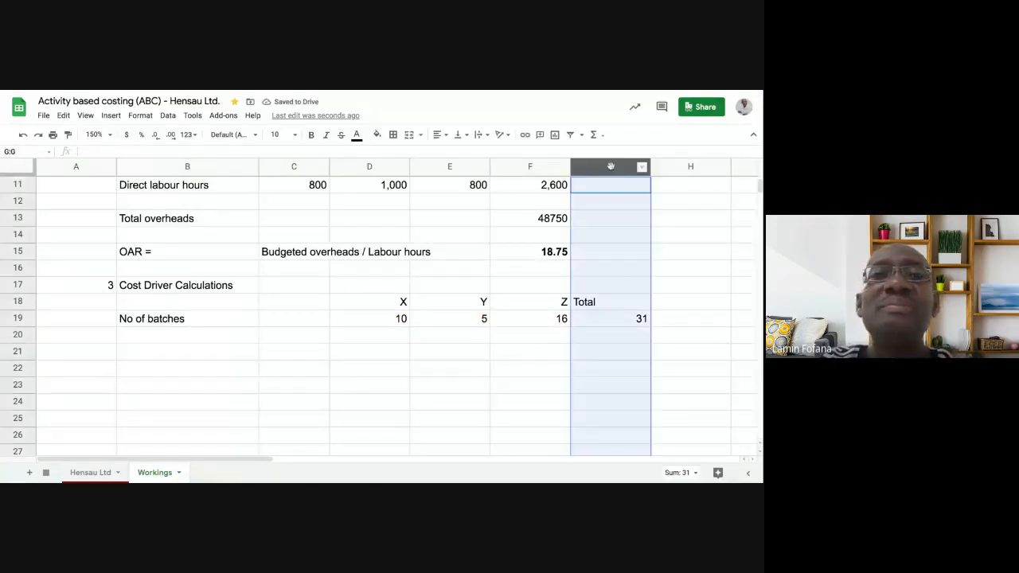
left_click(447, 138)
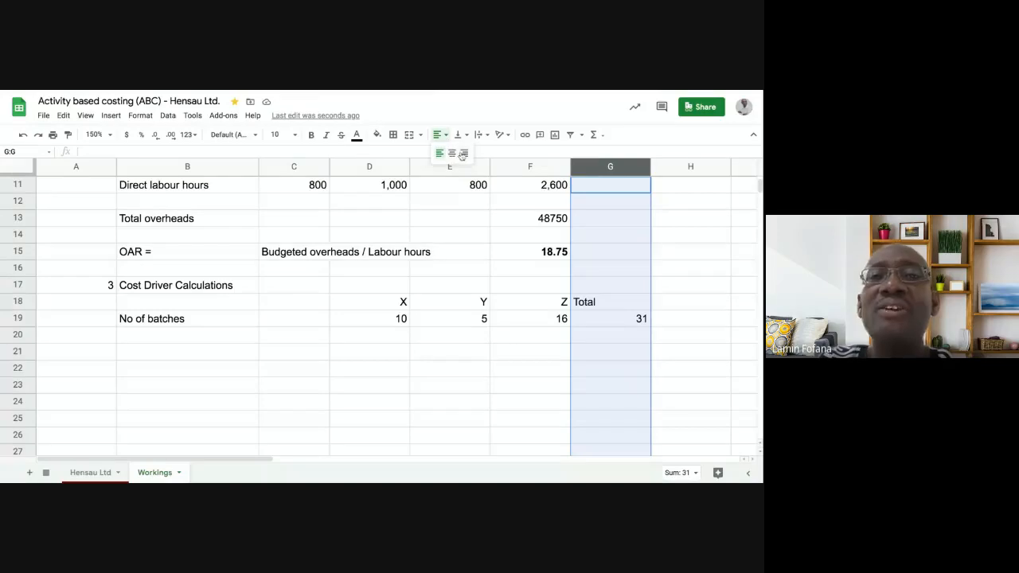
left_click(464, 153)
left_click(621, 320)
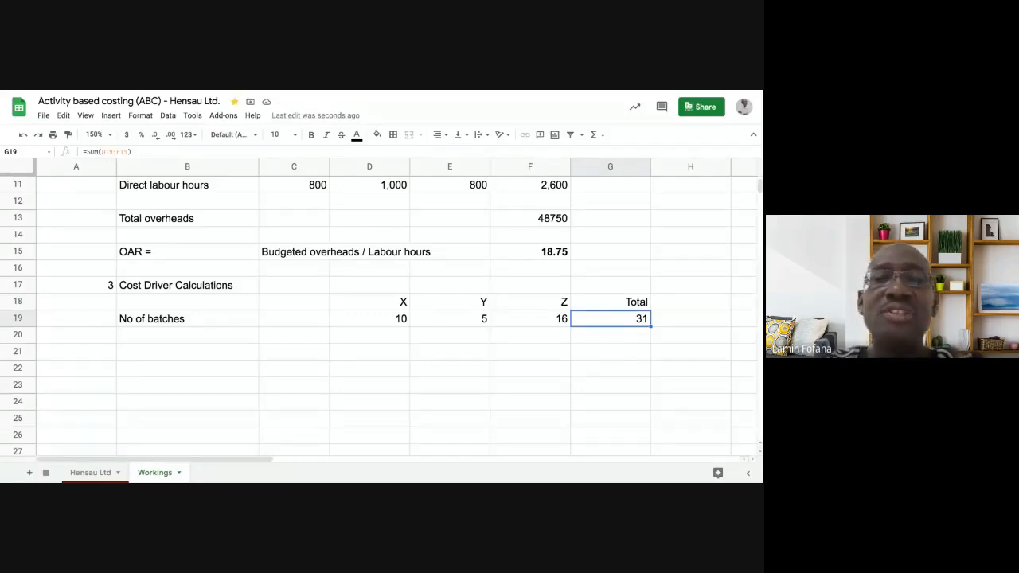
- Label the row below the number of batches "No of power drills" in cell B20
left_click(189, 352)
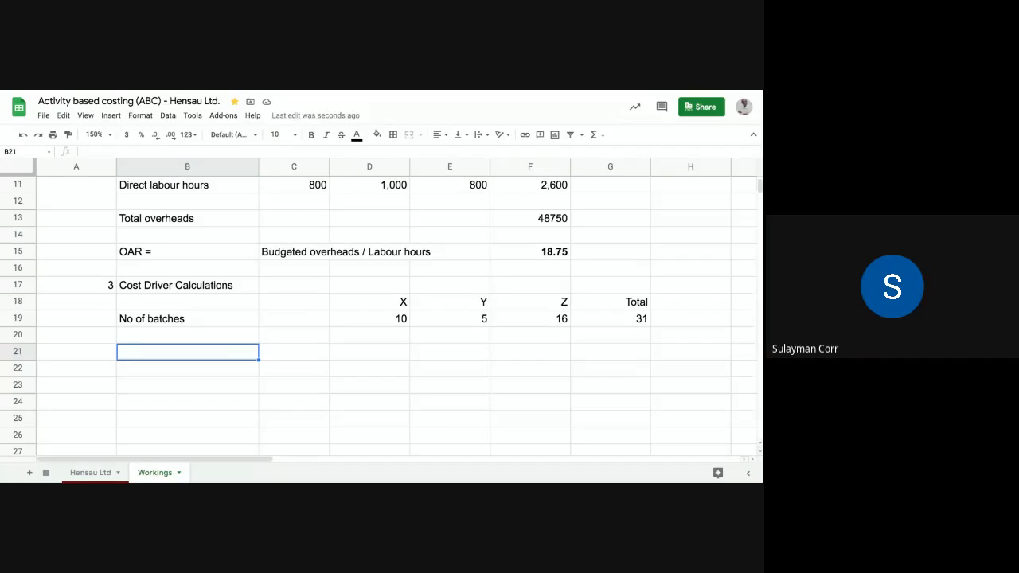
left_click(173, 334)
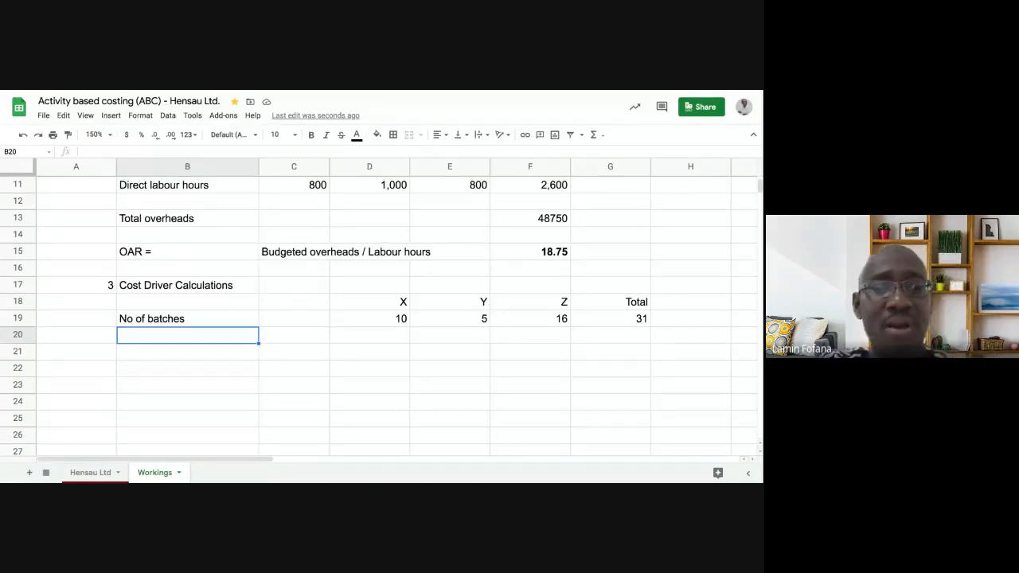
type("No of ")
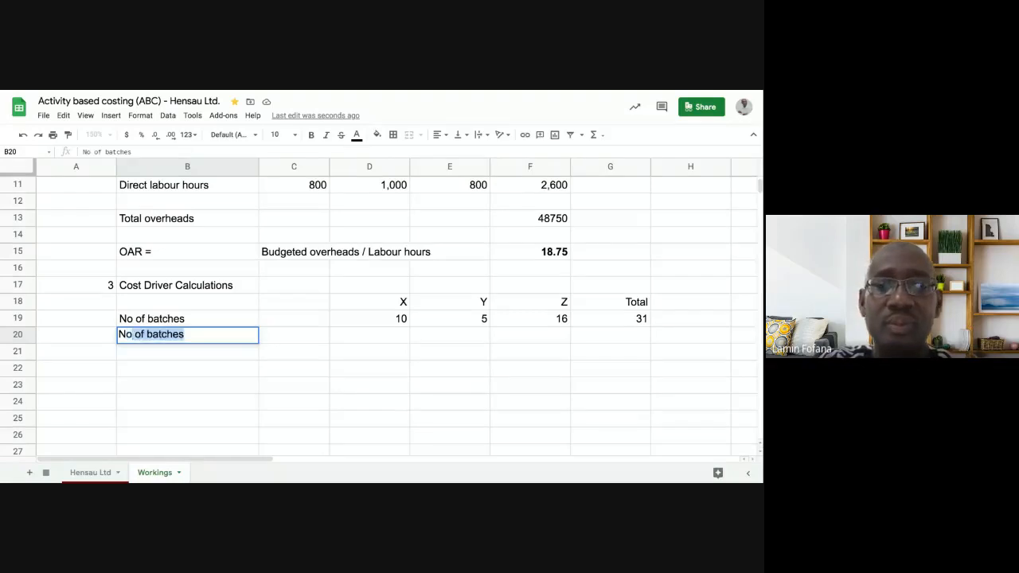
type("poes")
key("BackSpace")
key("BackSpace")
type("w")
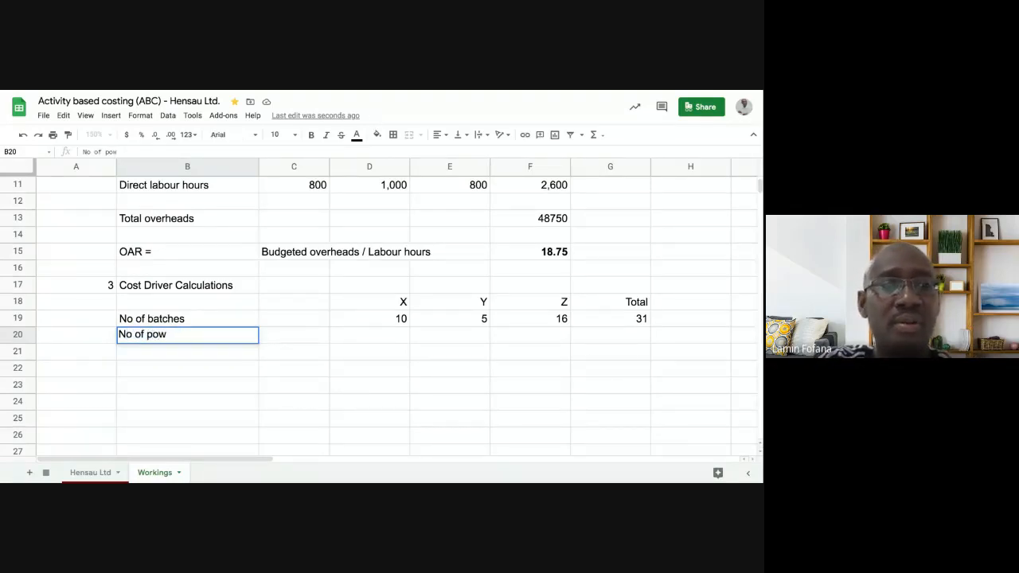
type("er drills")
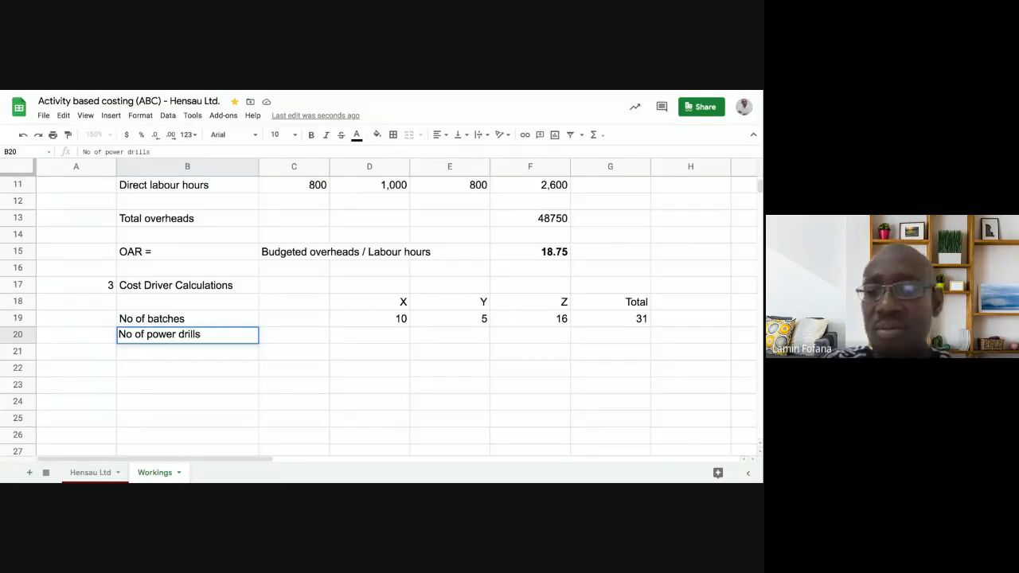
key("Return")
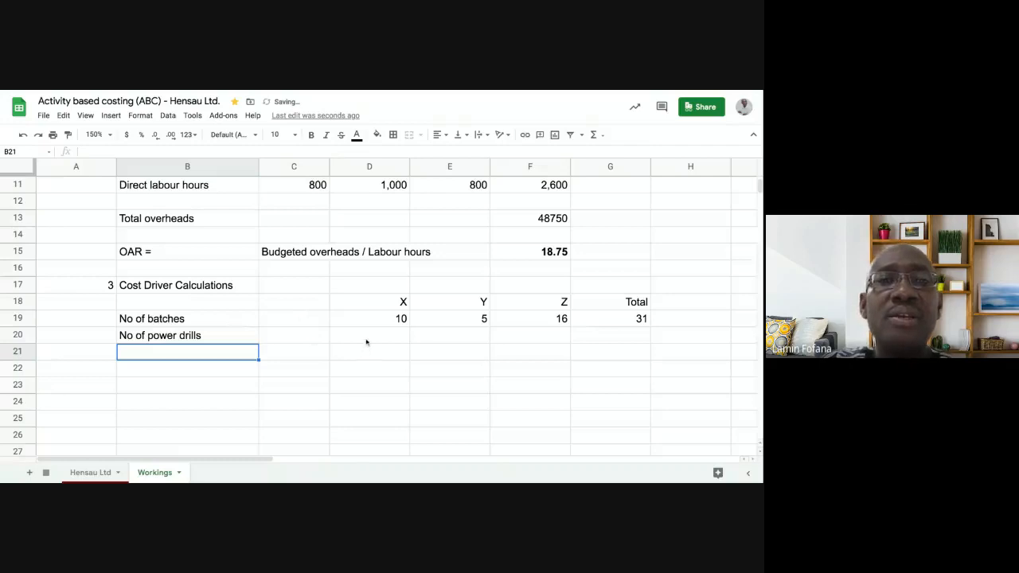
- Add the label "Unit" in C20 and enter power drills per unit of 6 for X, 3 for Y and 2 for Z
left_click(366, 341)
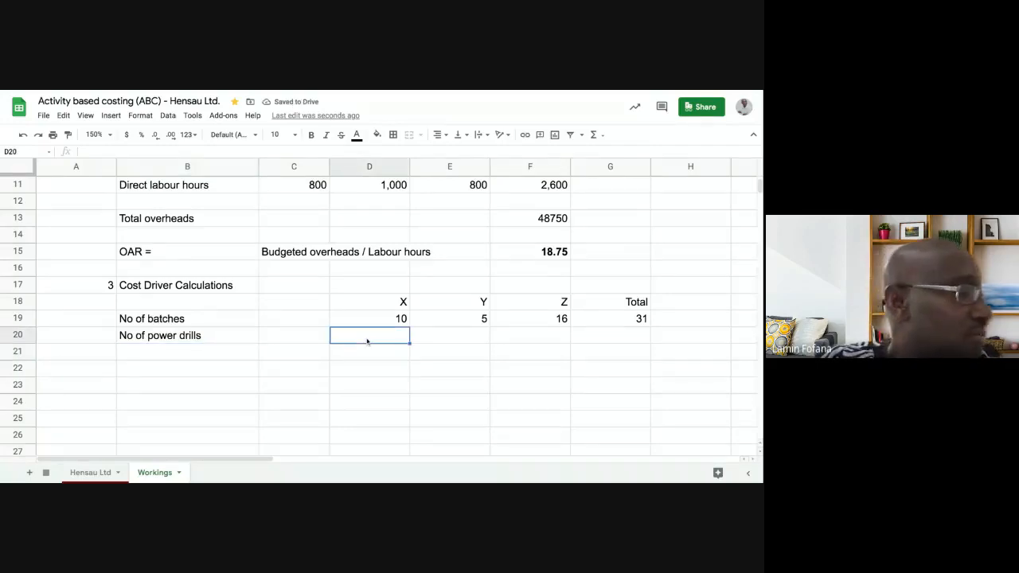
left_click(305, 344)
type("Unit")
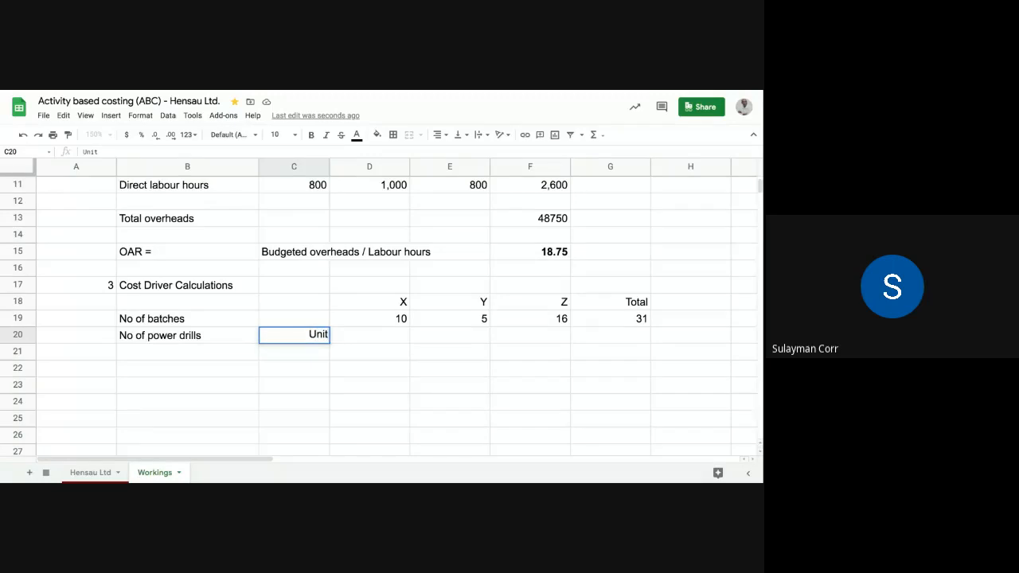
key("Tab")
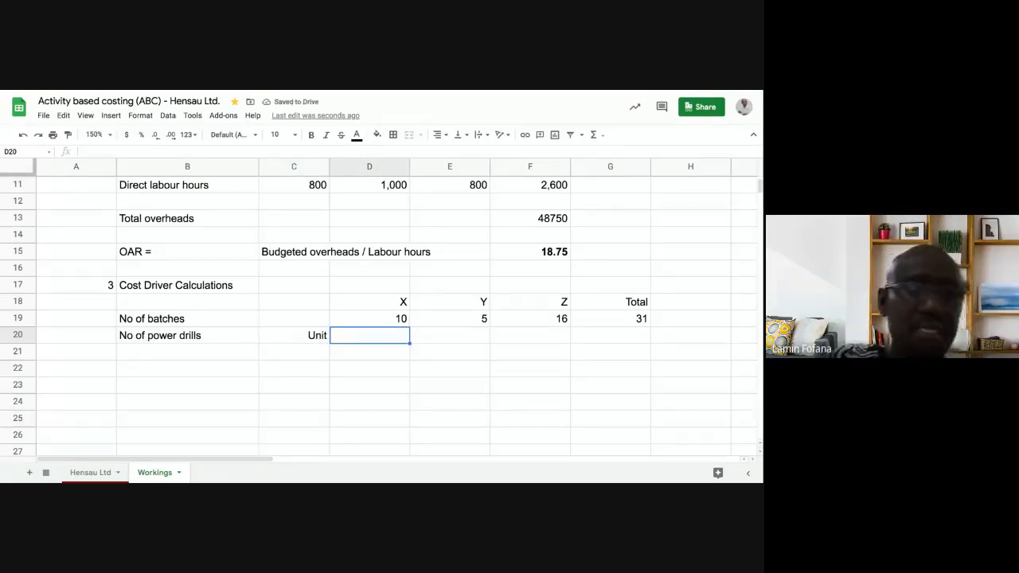
type("6")
key("Tab")
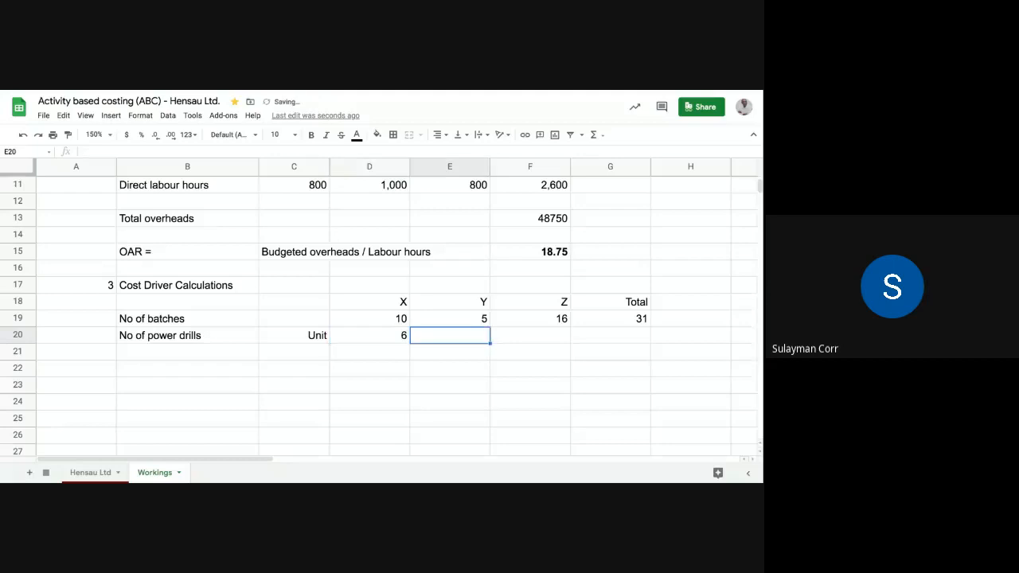
type("3")
key("Tab")
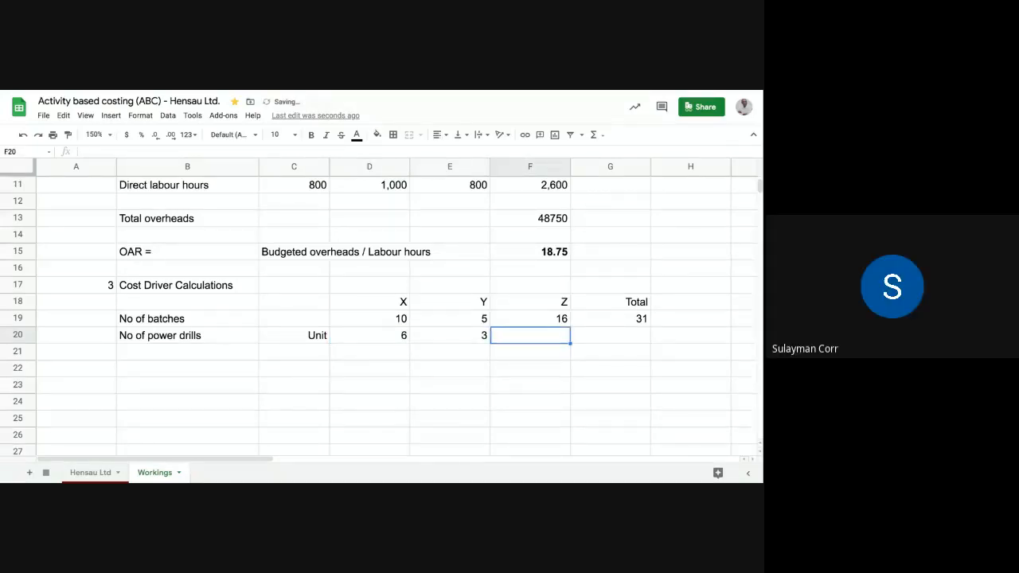
type("2")
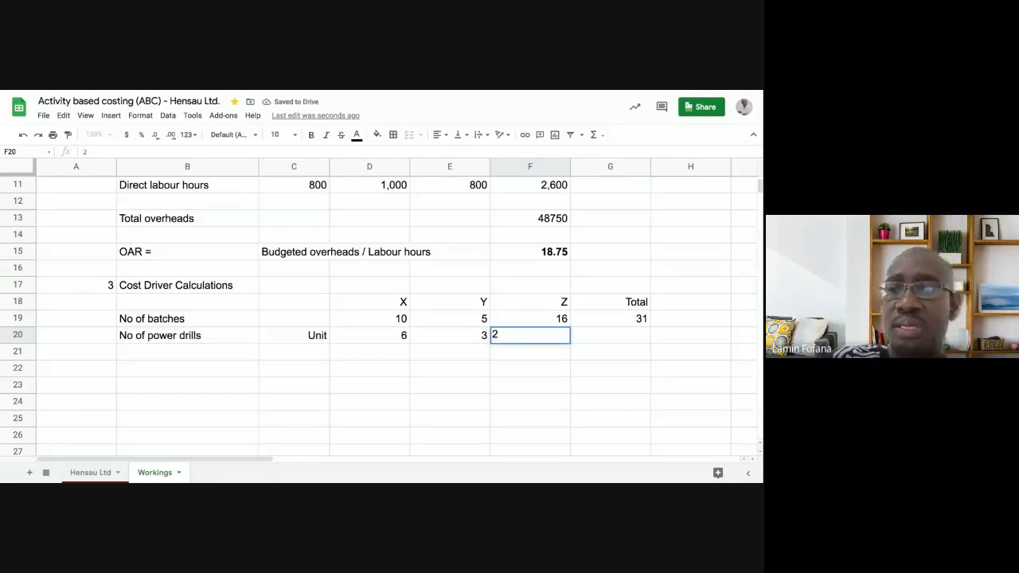
key("Return")
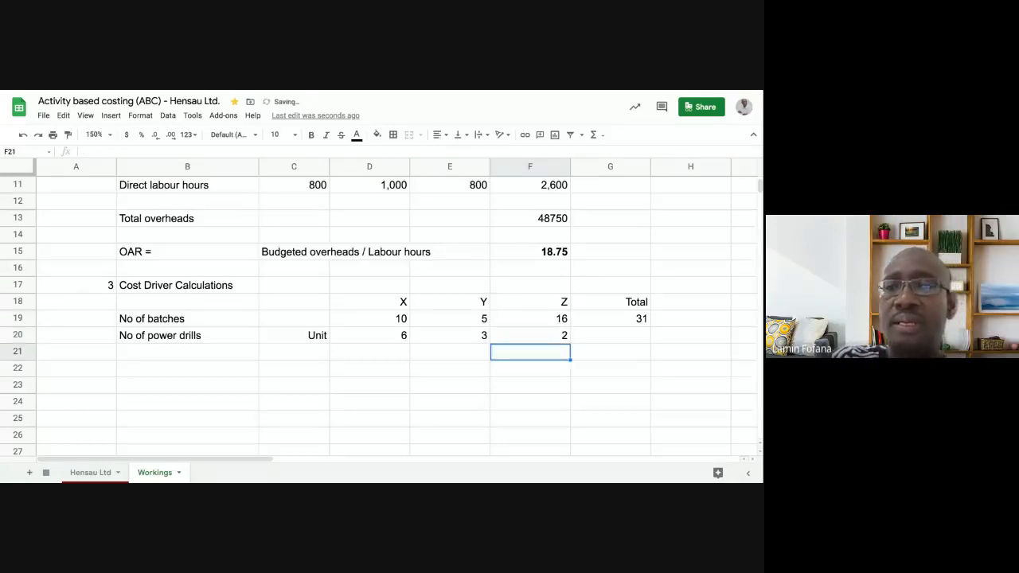
- Add the label "Total" in cell C21, beneath the Unit label of the power drills row
left_click(311, 353)
type("Total")
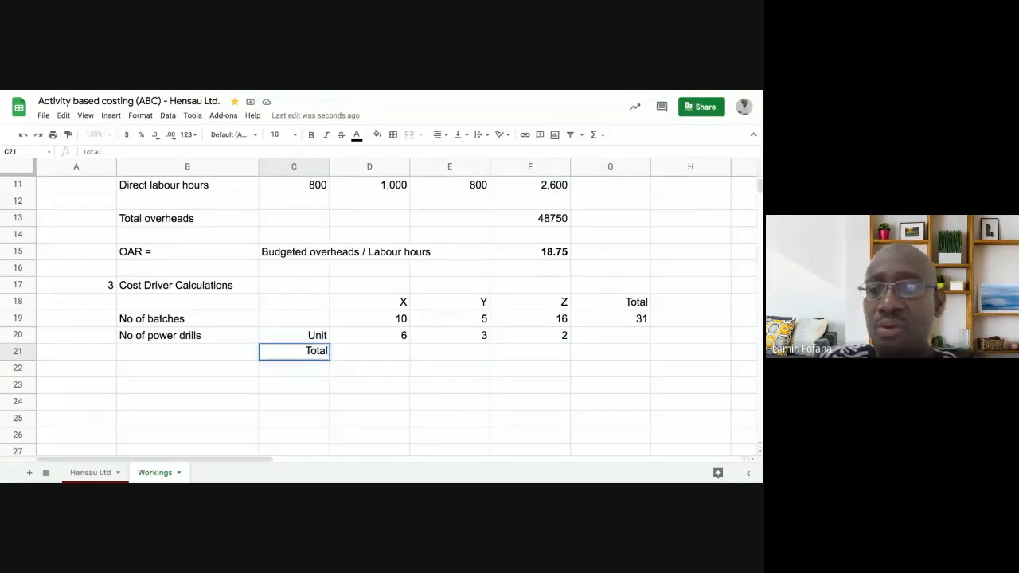
key("Tab")
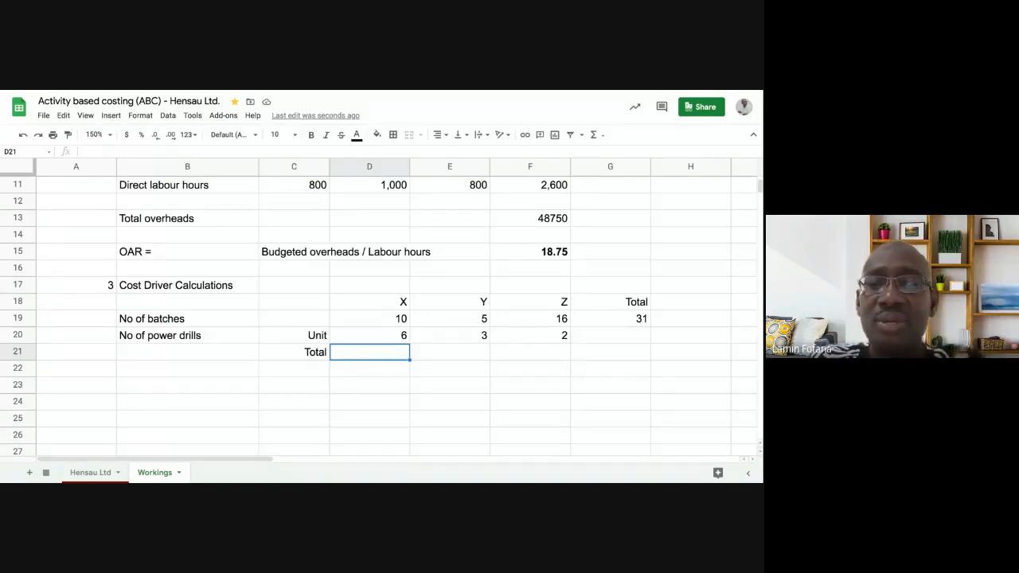
- Review the number of units for X, Y and Z in row 4 against the empty power drills total row
scroll(332, 276, "up", 5)
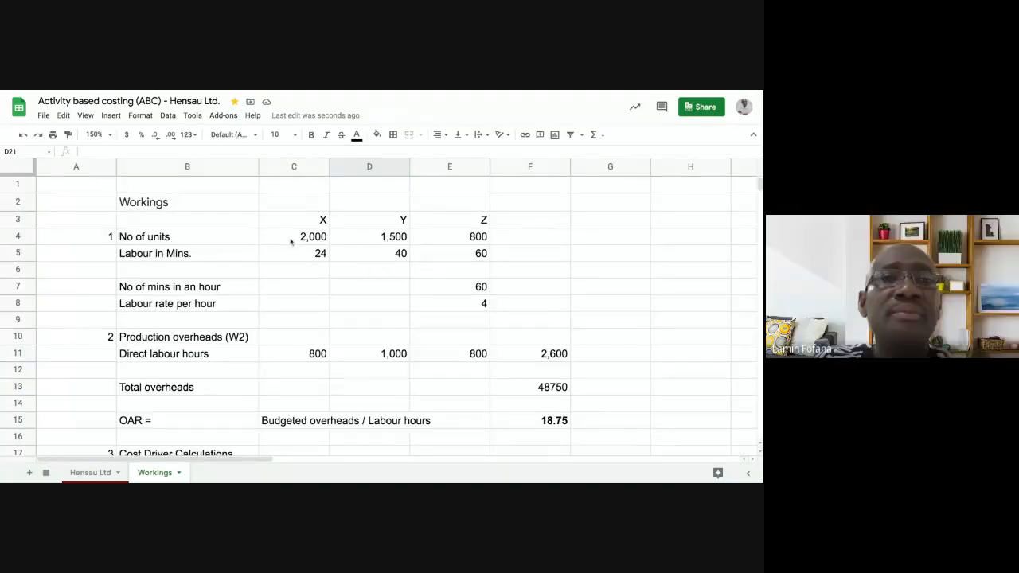
scroll(291, 241, "down", 5)
scroll(293, 245, "up", 5)
scroll(293, 245, "down", 3)
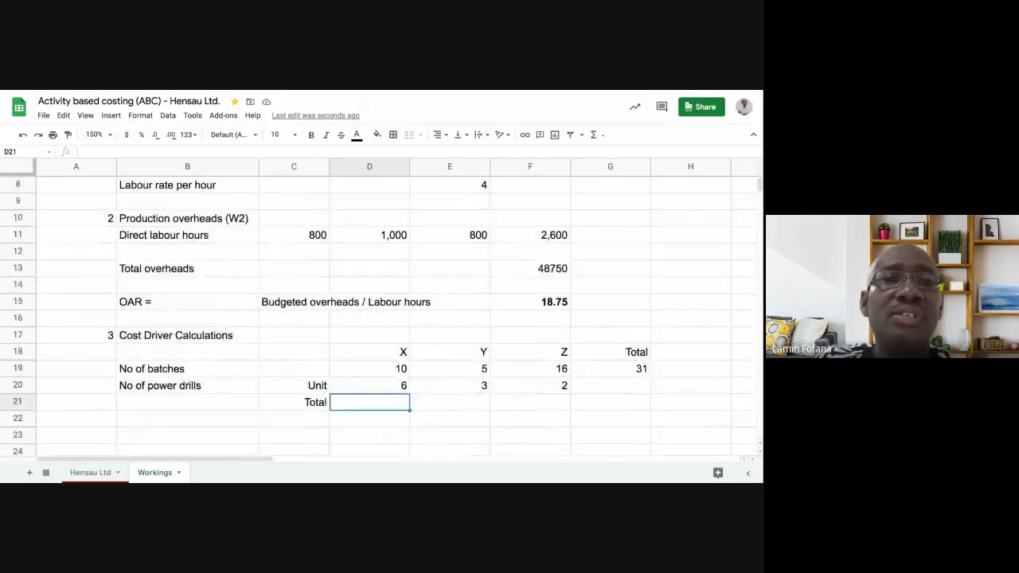
scroll(448, 339, "up", 3)
scroll(425, 345, "down", 5)
scroll(425, 348, "up", 5)
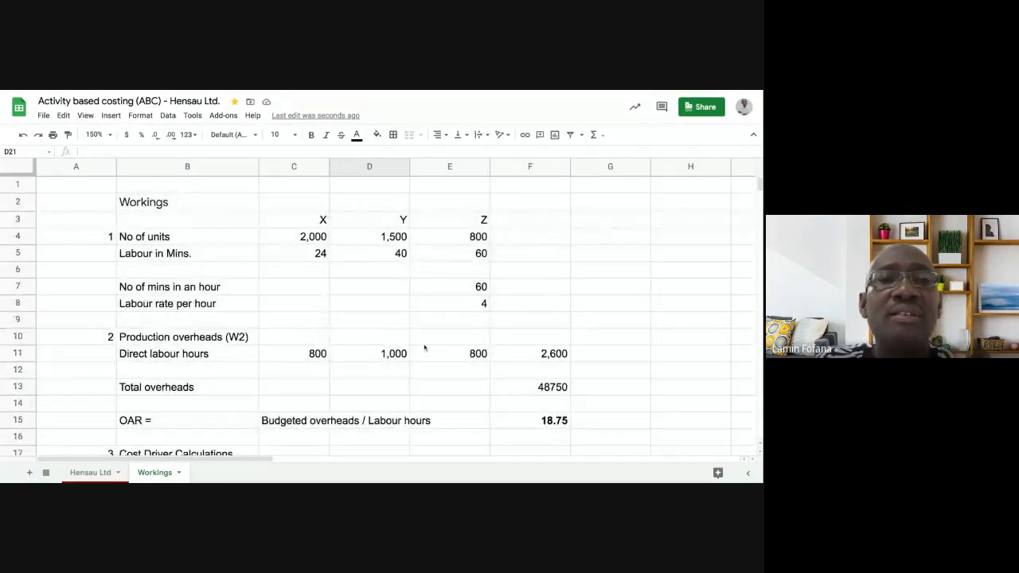
left_click(302, 241)
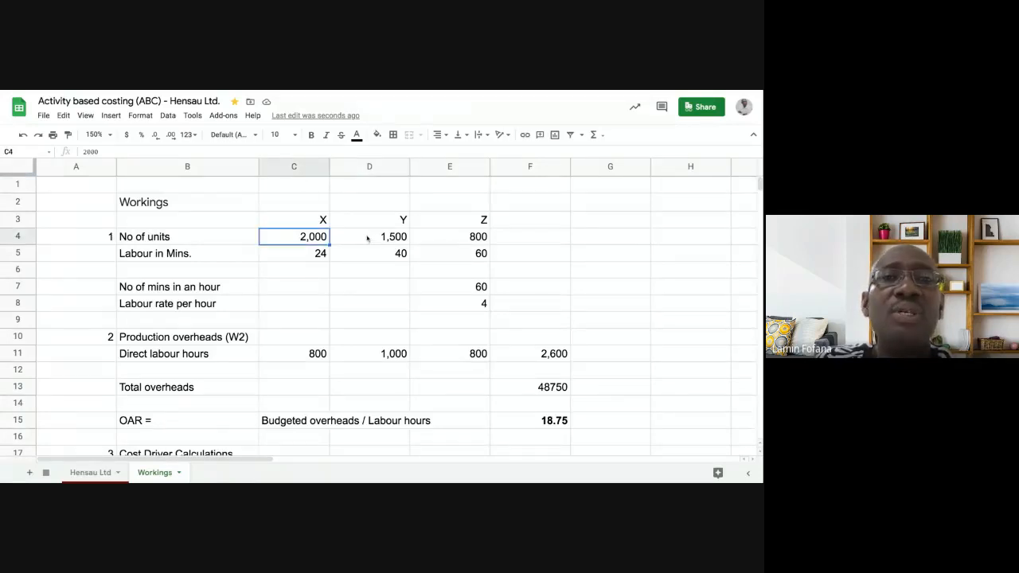
left_click(450, 232)
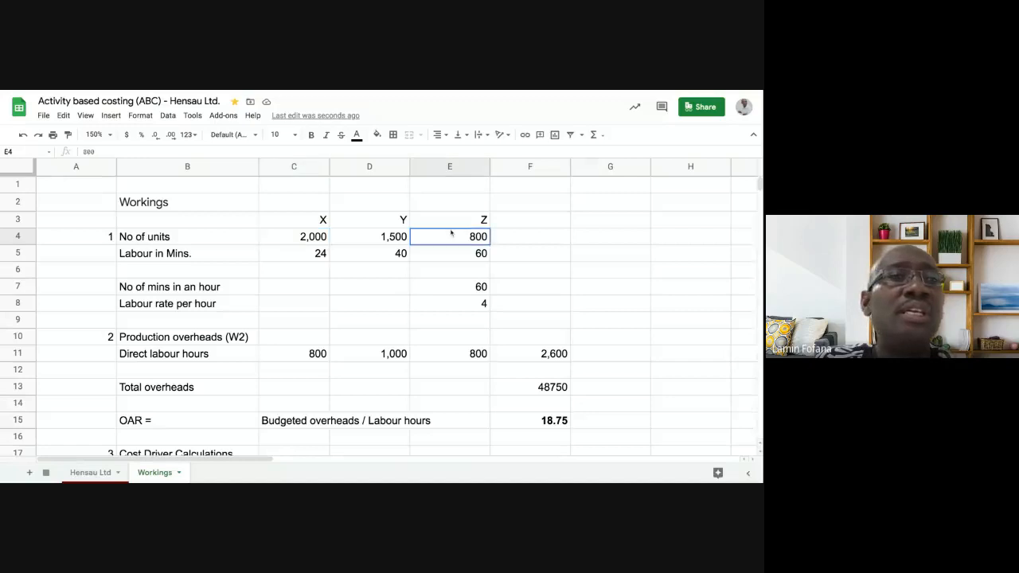
scroll(425, 260, "down", 5)
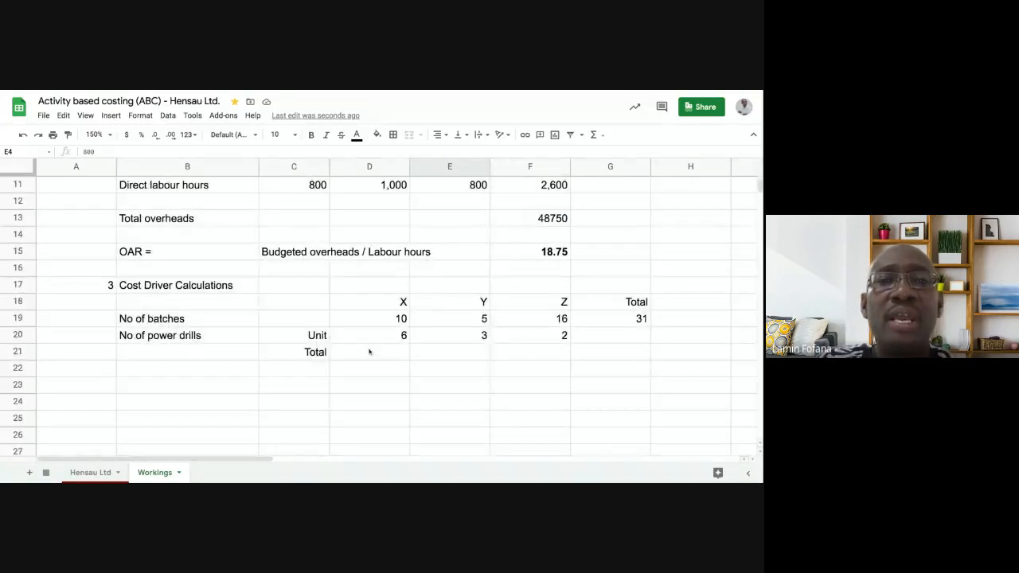
left_click(370, 352)
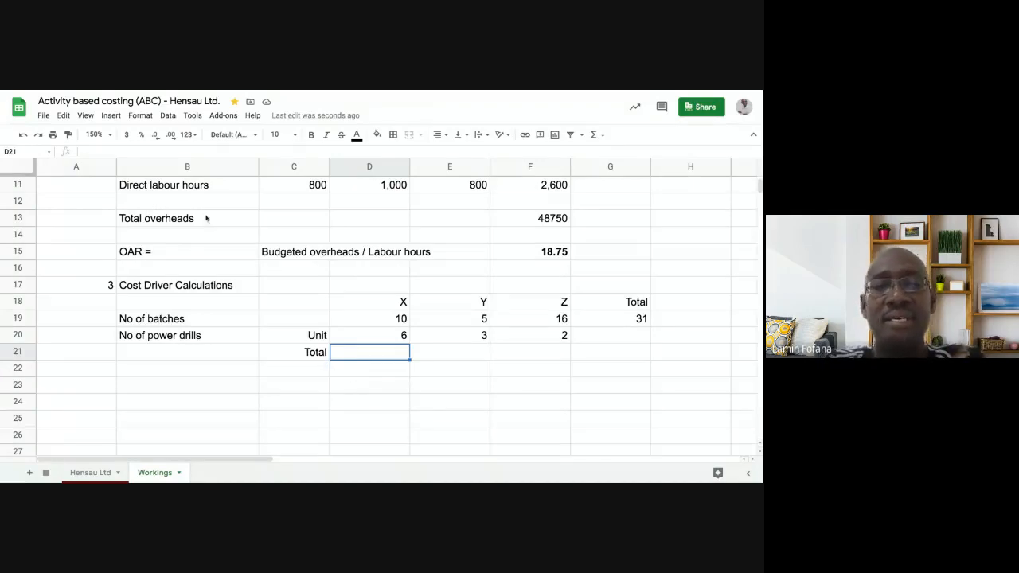
- Set the sheet zoom to 100% with the units and cost driver rows both in view, and try starting a formula in D21
left_click(108, 136)
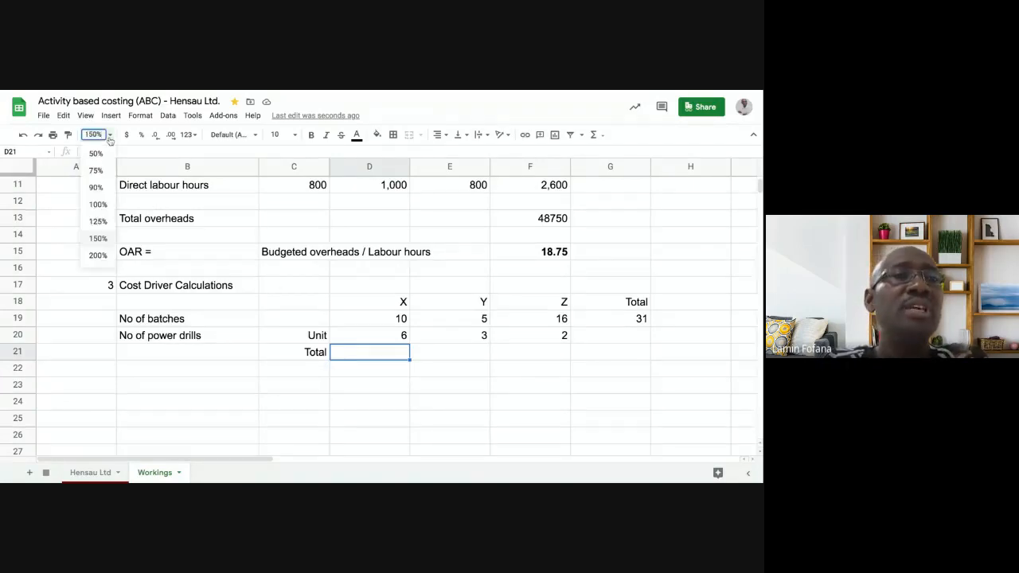
left_click(95, 188)
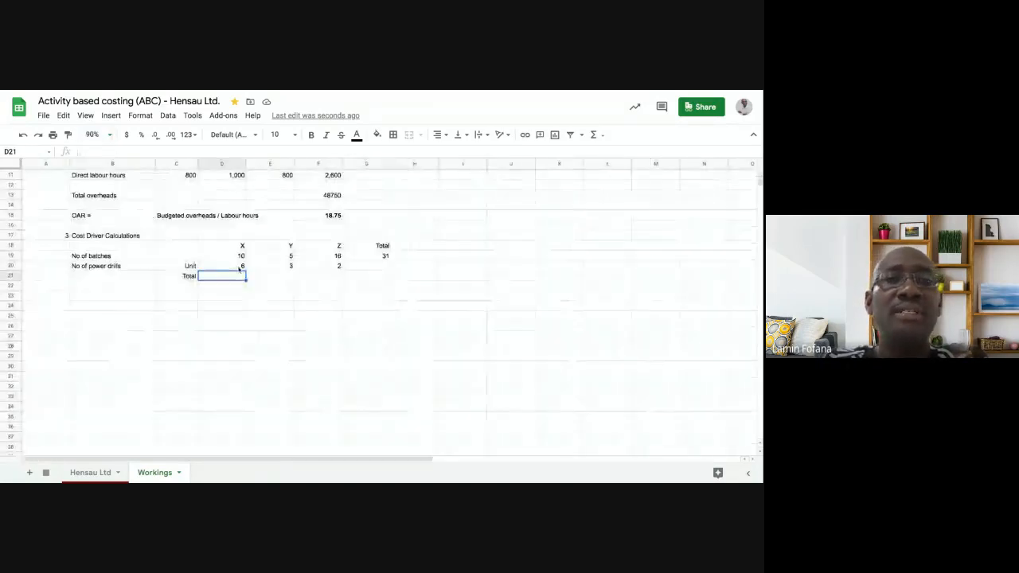
left_click(112, 135)
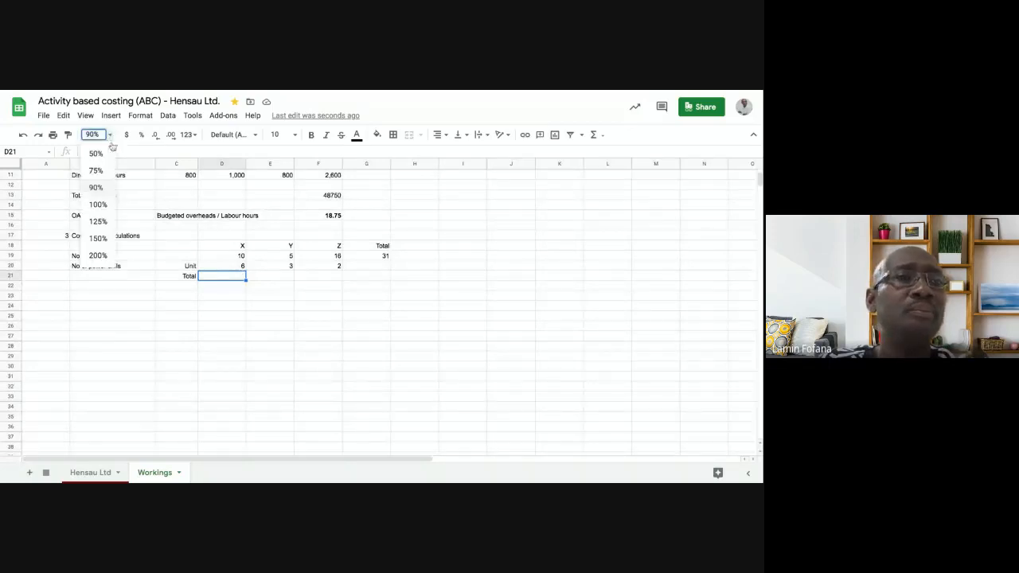
left_click(98, 204)
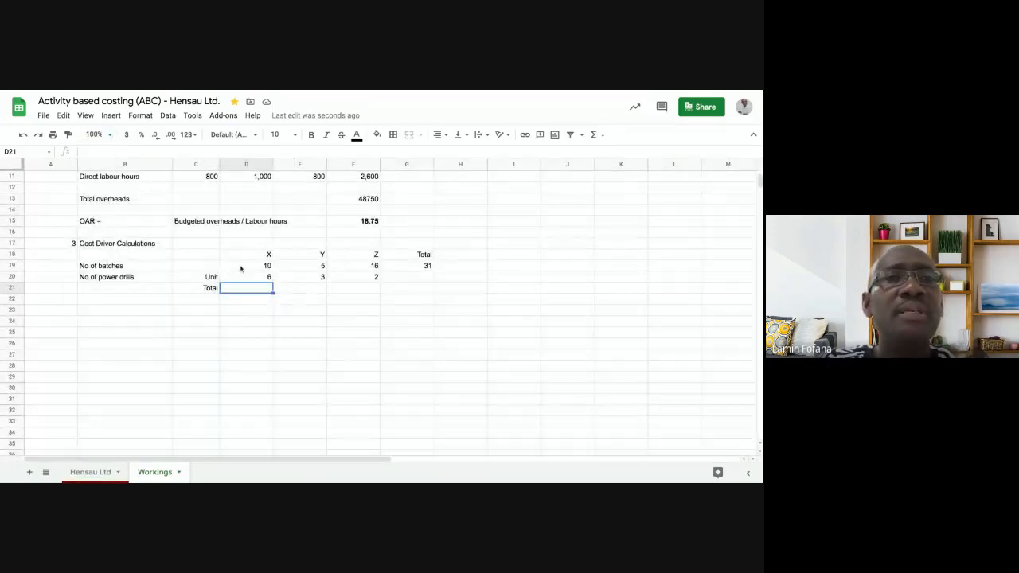
scroll(241, 269, "up", 2)
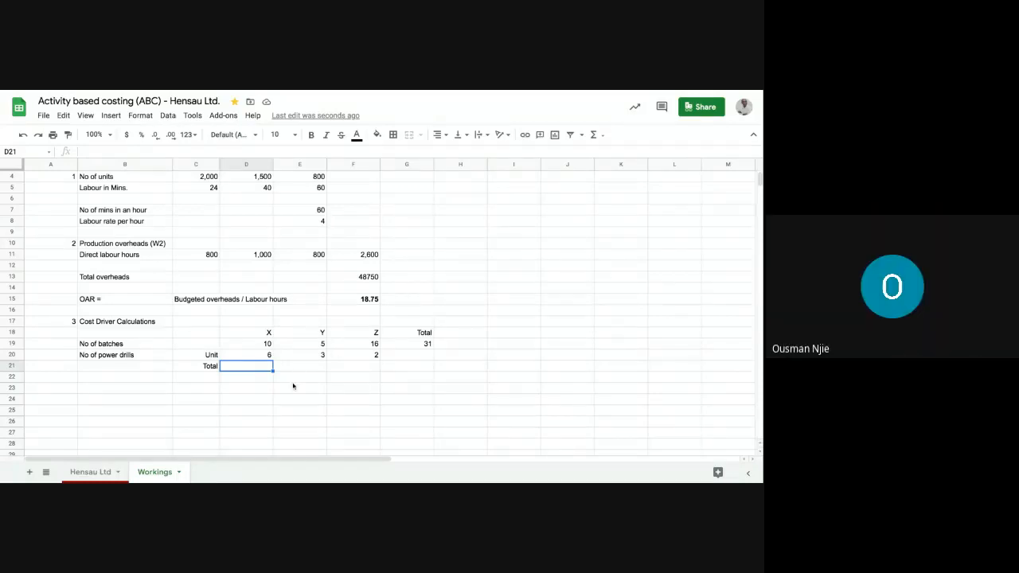
type("=")
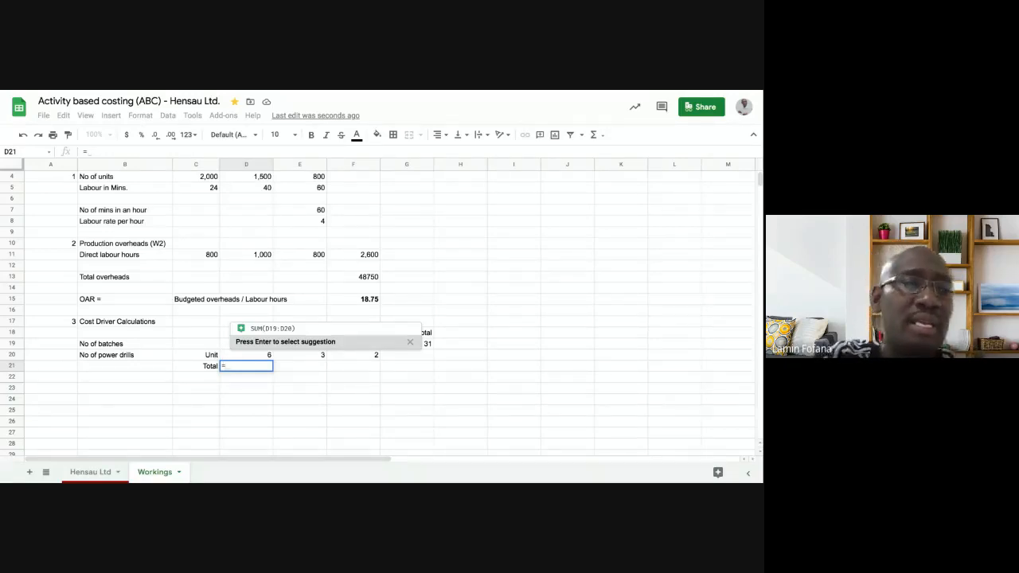
key("Escape")
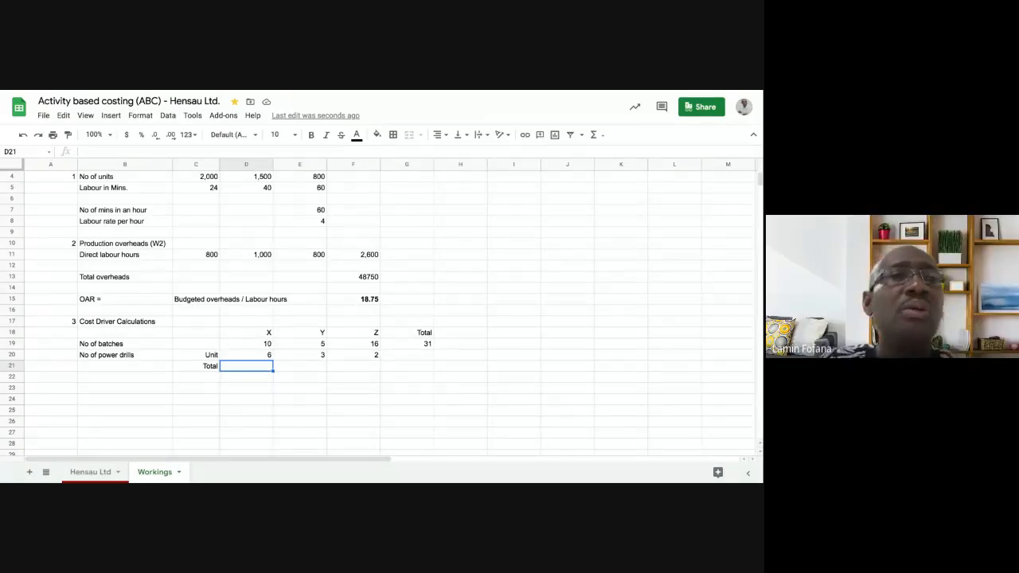
- Set the font size of the entire Workings sheet to 12 and return to cell D21
left_click(9, 164)
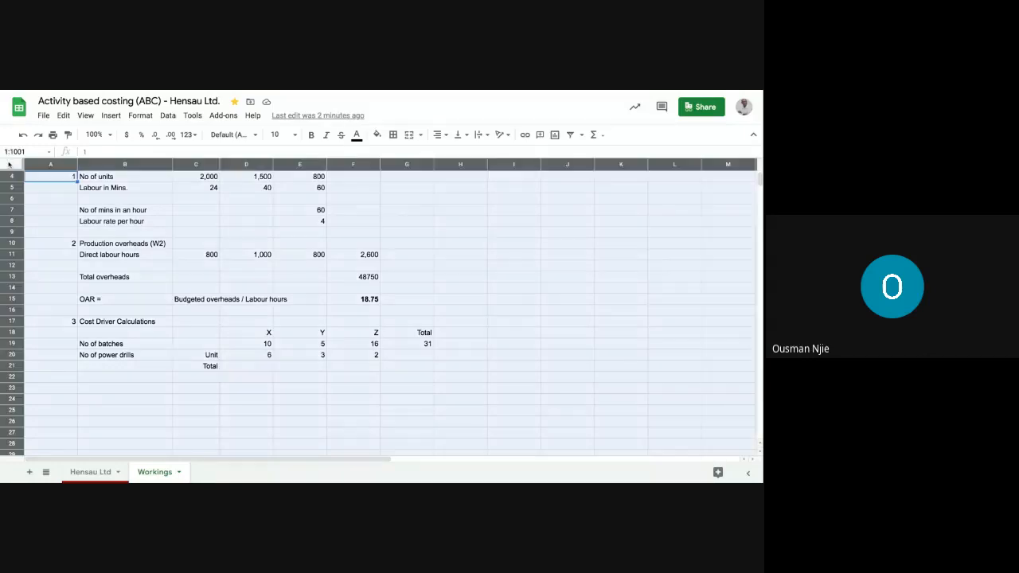
left_click(294, 136)
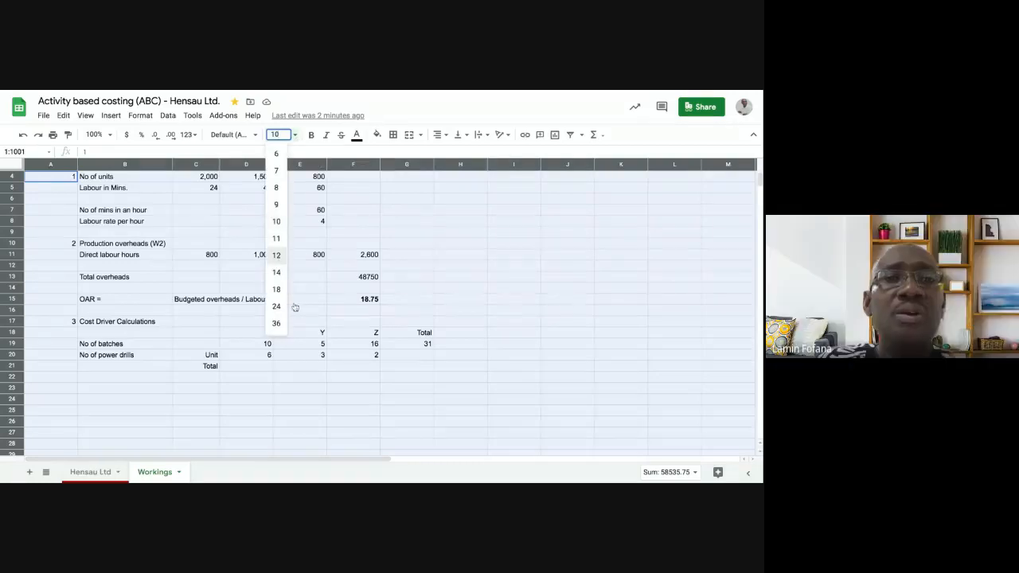
left_click(276, 256)
left_click(257, 389)
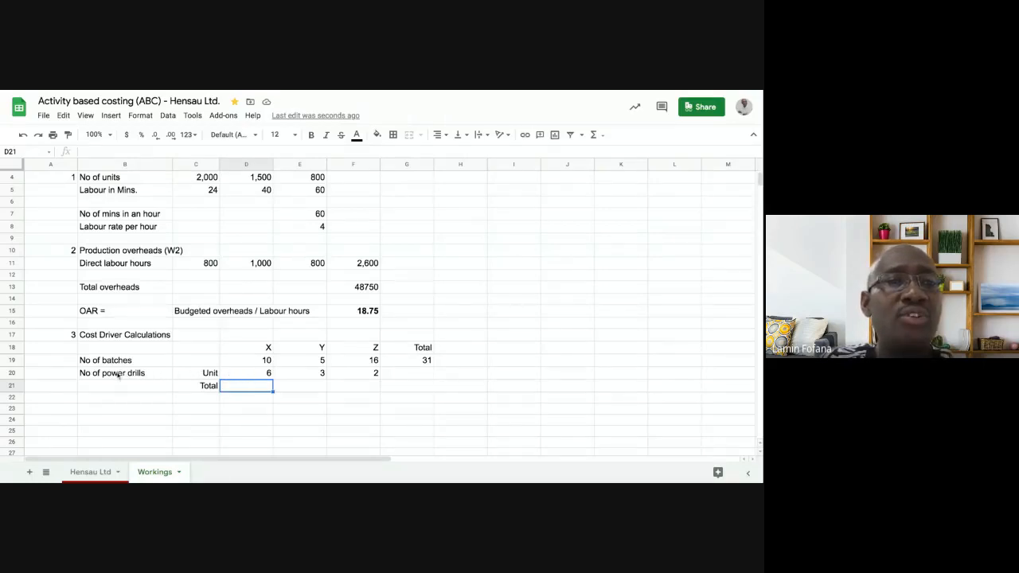
- Examine the power drills per unit for products X, Y and Z in cells D20 to F20
left_click(249, 378)
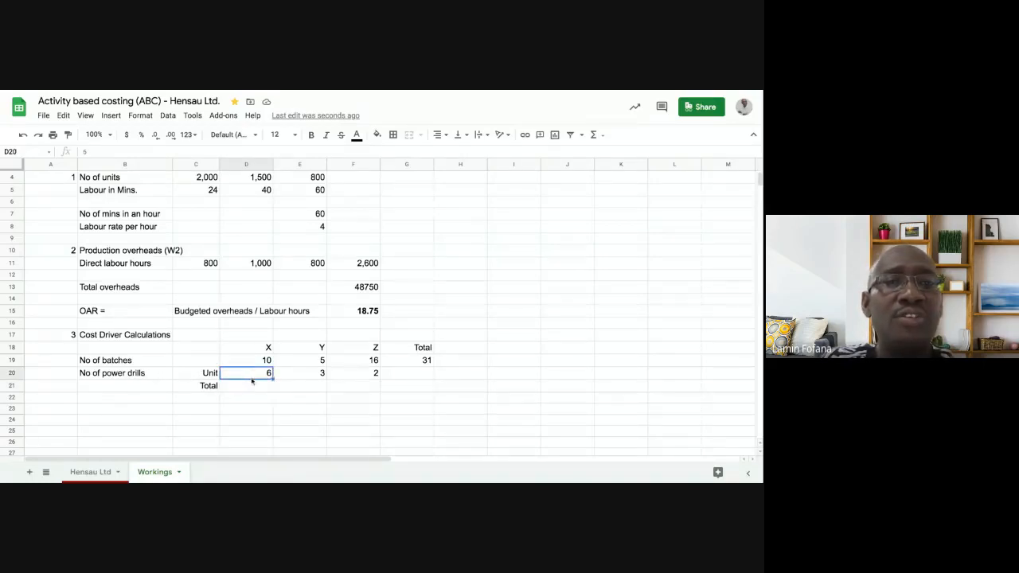
left_click(317, 375)
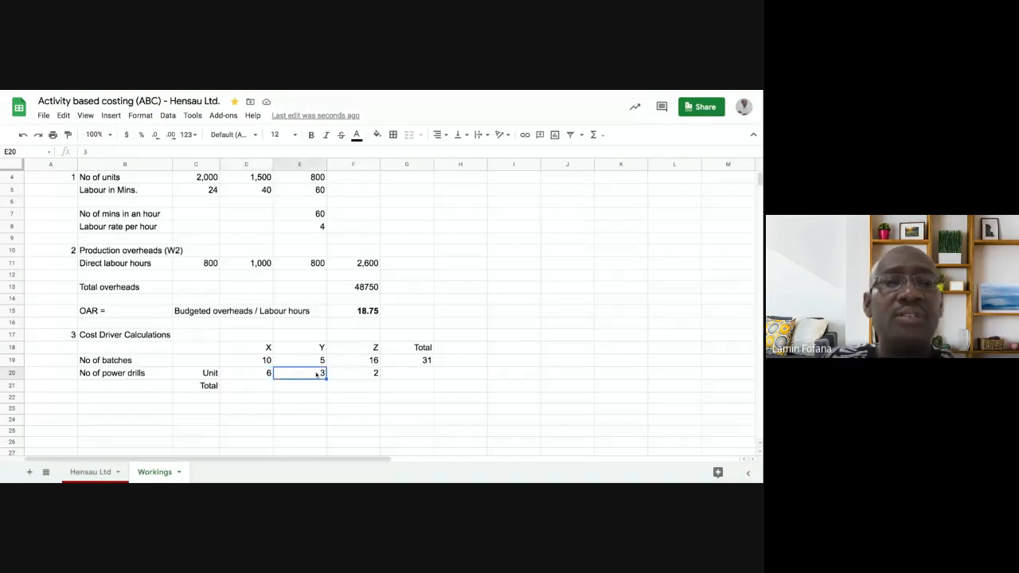
left_click(356, 377)
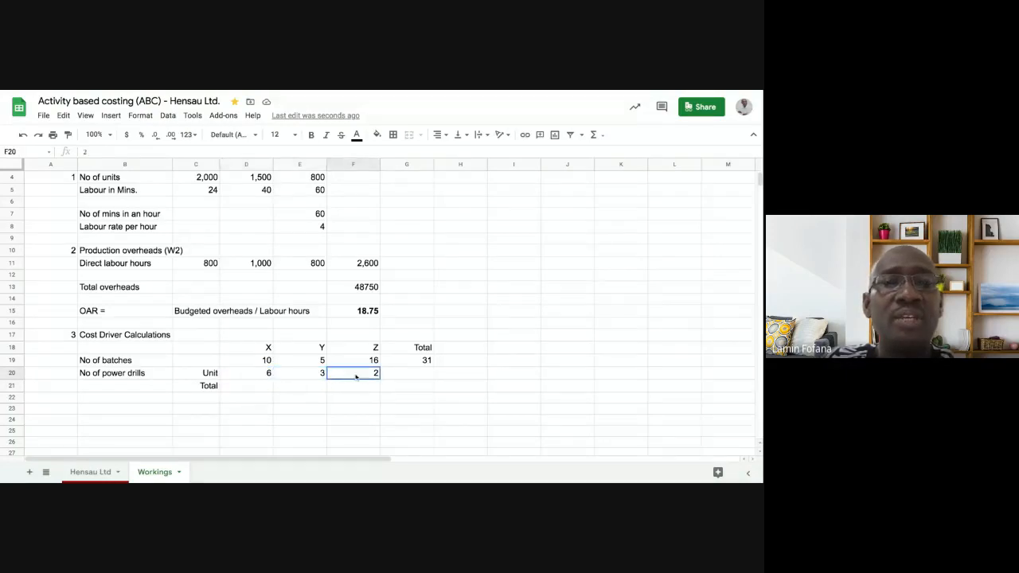
- Calculate product X's total power drills in D21 with the formula =C4*D20
left_click(244, 386)
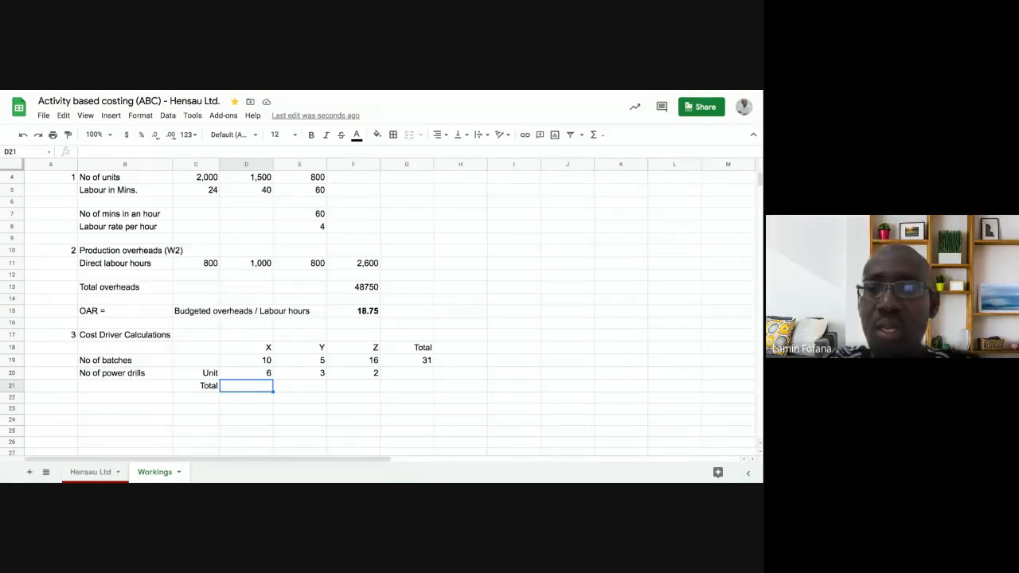
type("=")
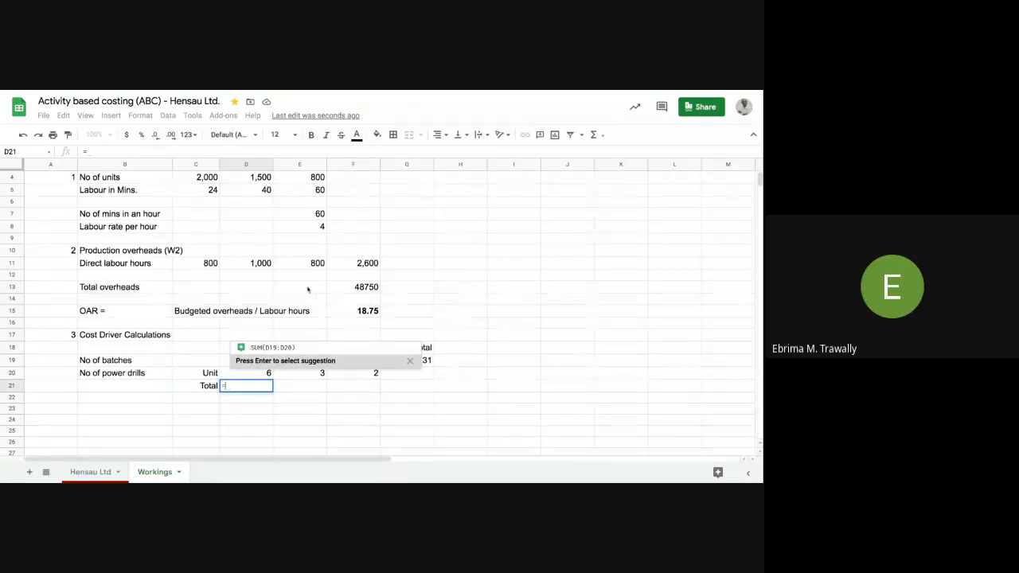
left_click(198, 180)
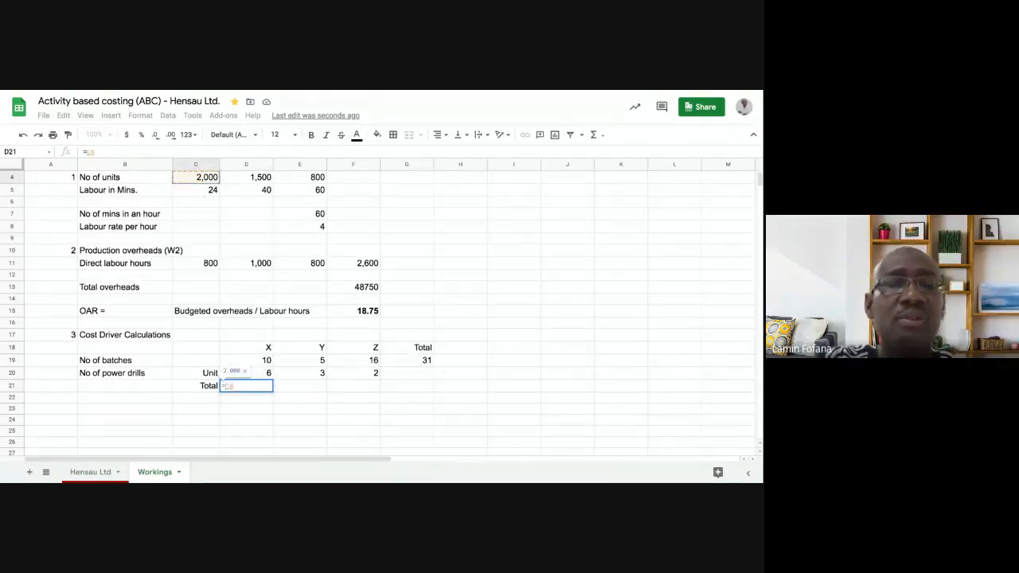
type("*")
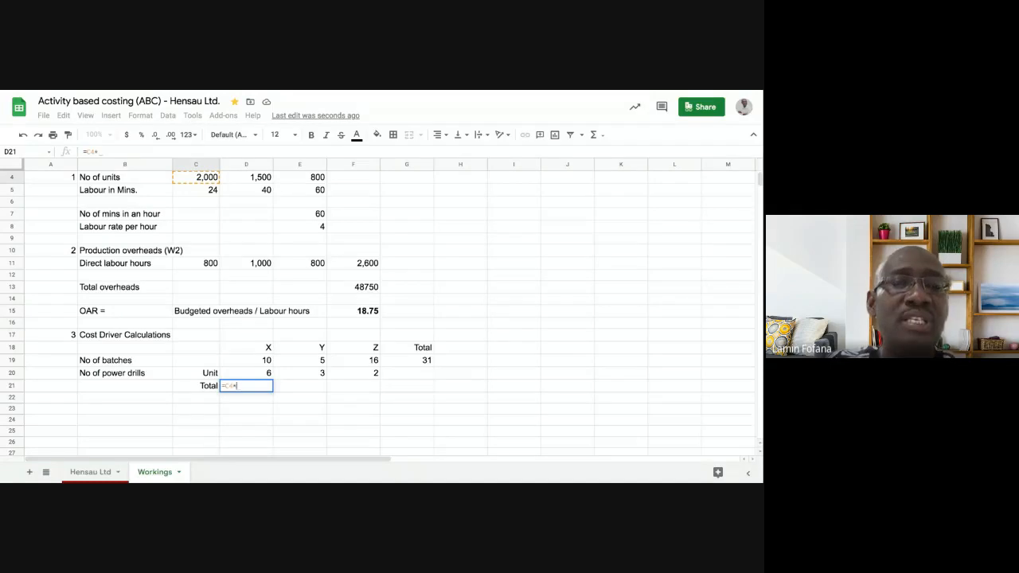
type("D20")
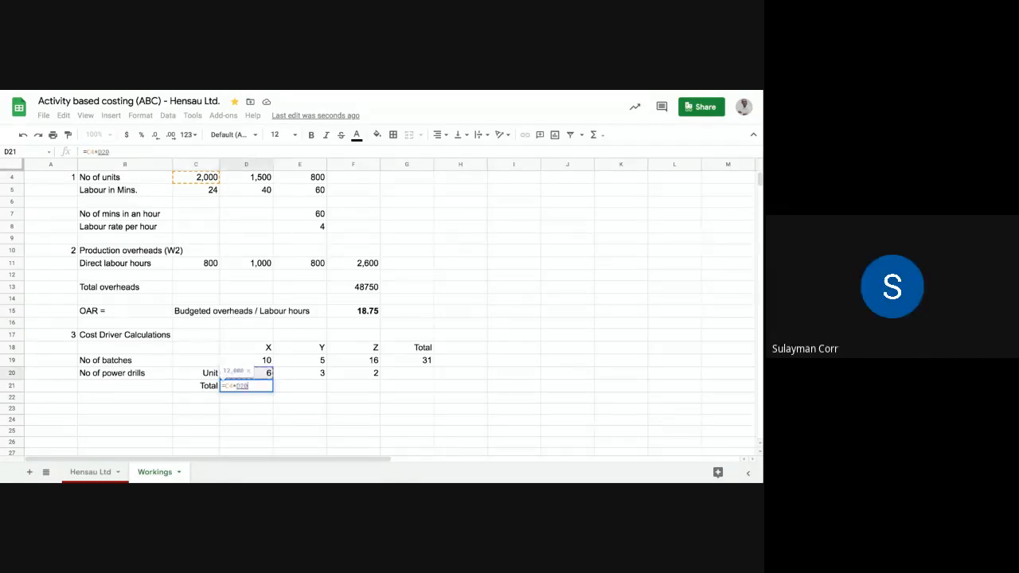
key("Return")
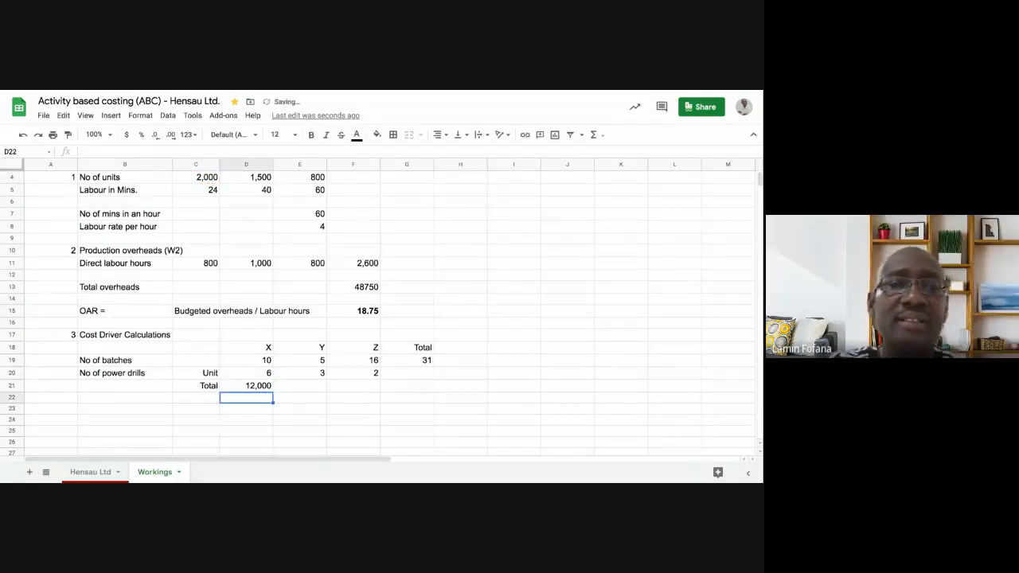
- Fill the total power drills formula from D21 across to products Y and Z in E21 and F21
left_click(259, 387)
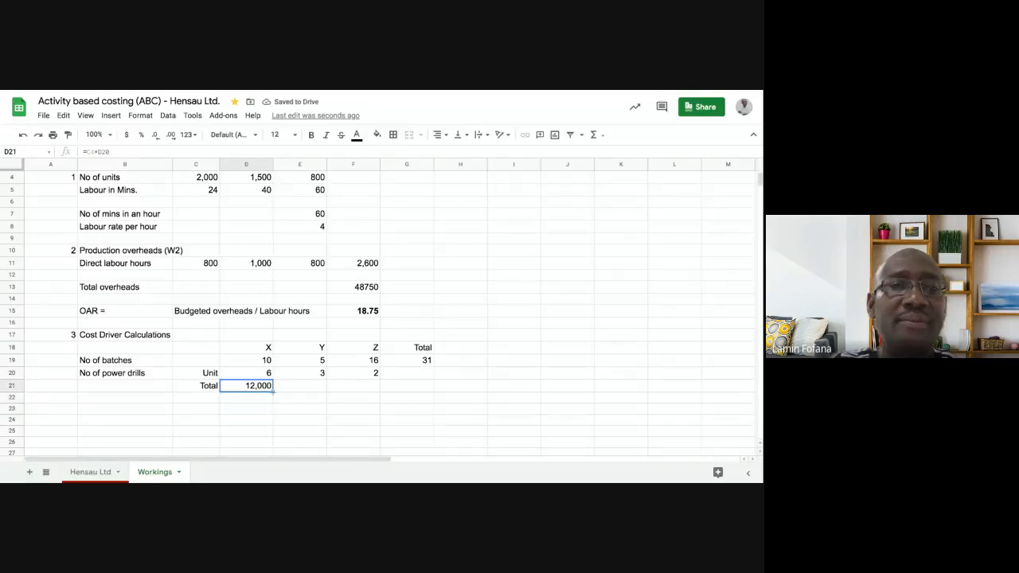
left_click_drag(273, 391, 375, 410)
left_click(403, 411)
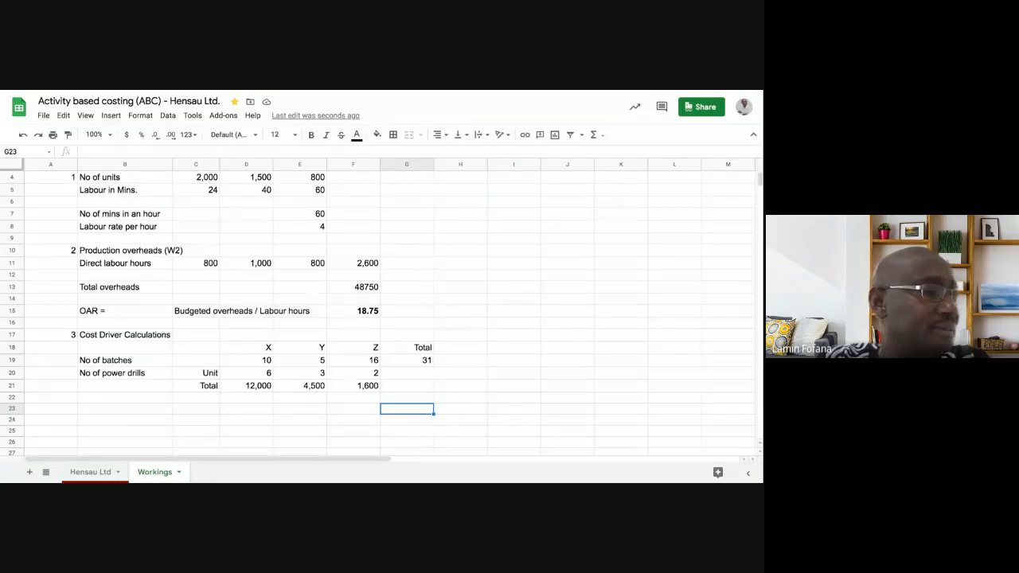
- Copy the batches total formula from G19 into G21 to sum the power drills of all three products
left_click(398, 389)
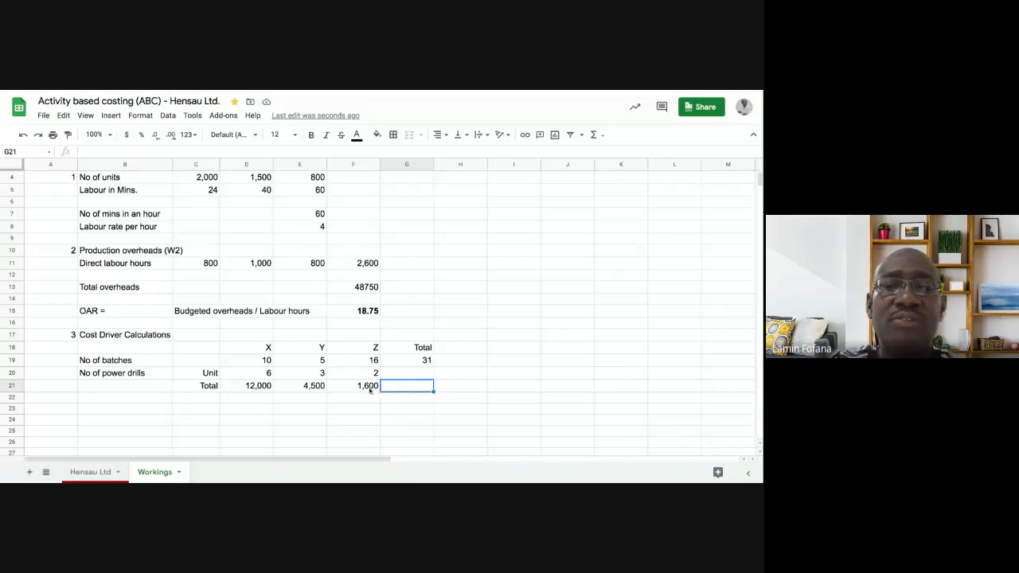
left_click(413, 362)
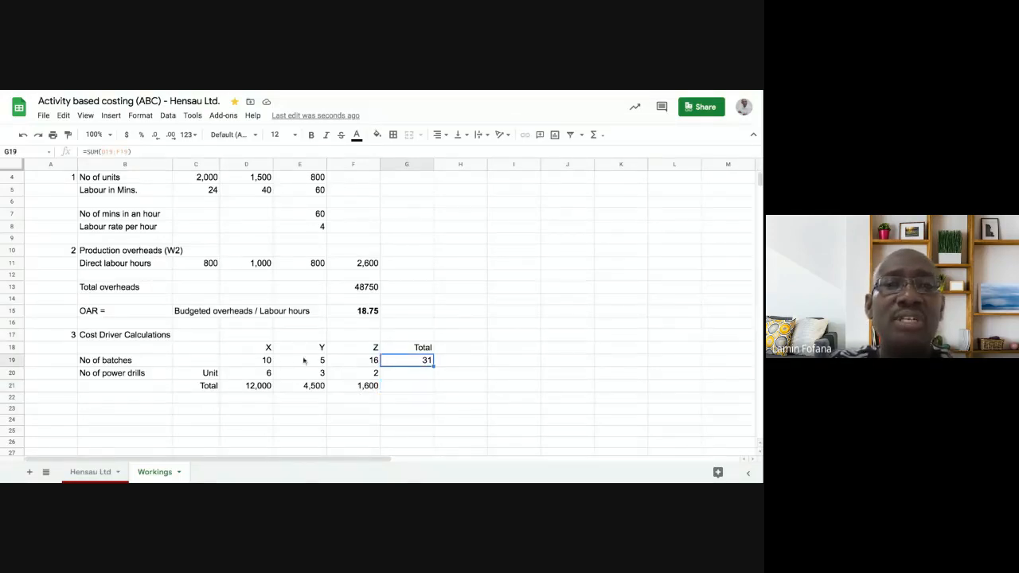
right_click(403, 363)
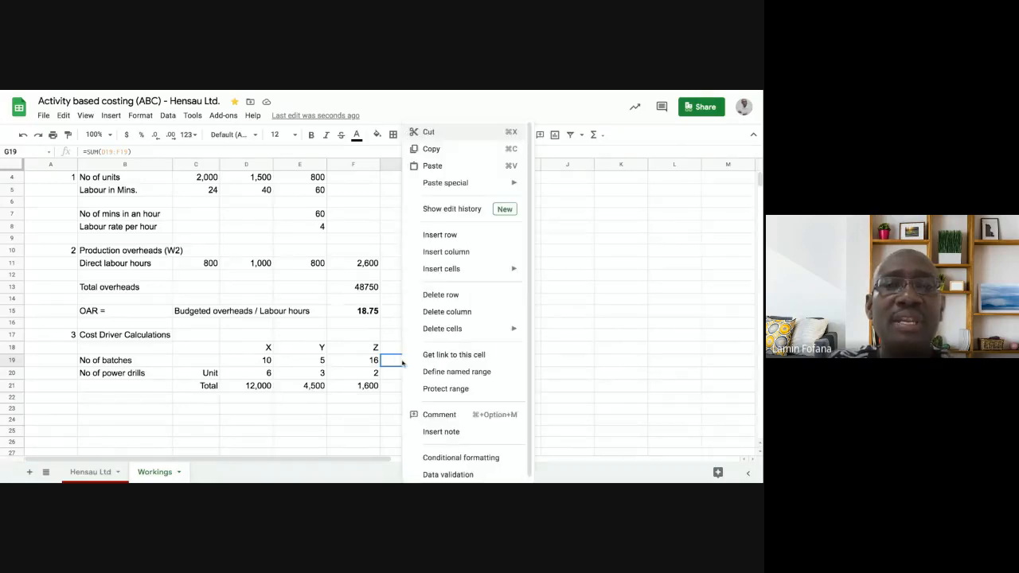
left_click(440, 152)
left_click(408, 387)
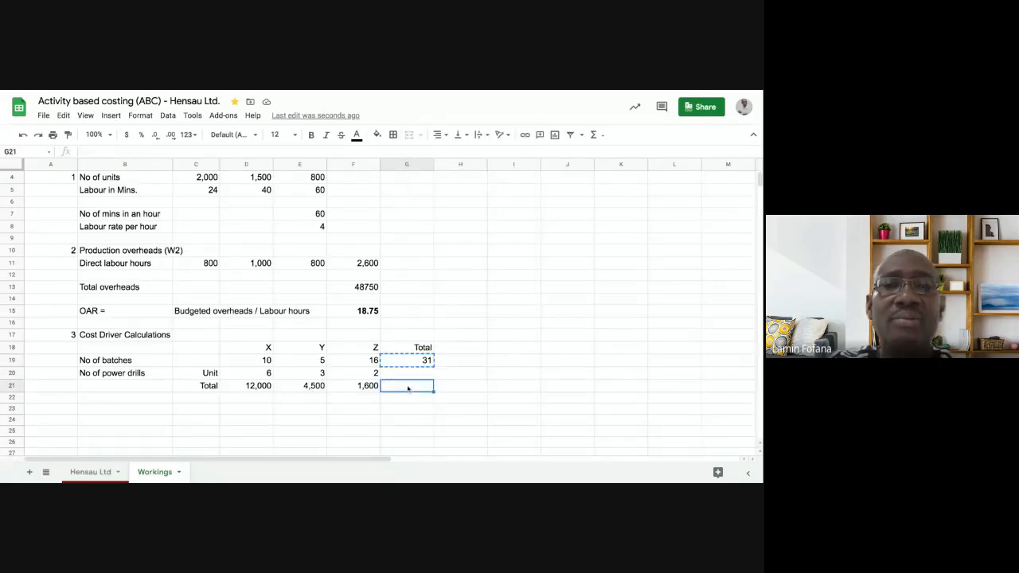
right_click(408, 389)
left_click(436, 165)
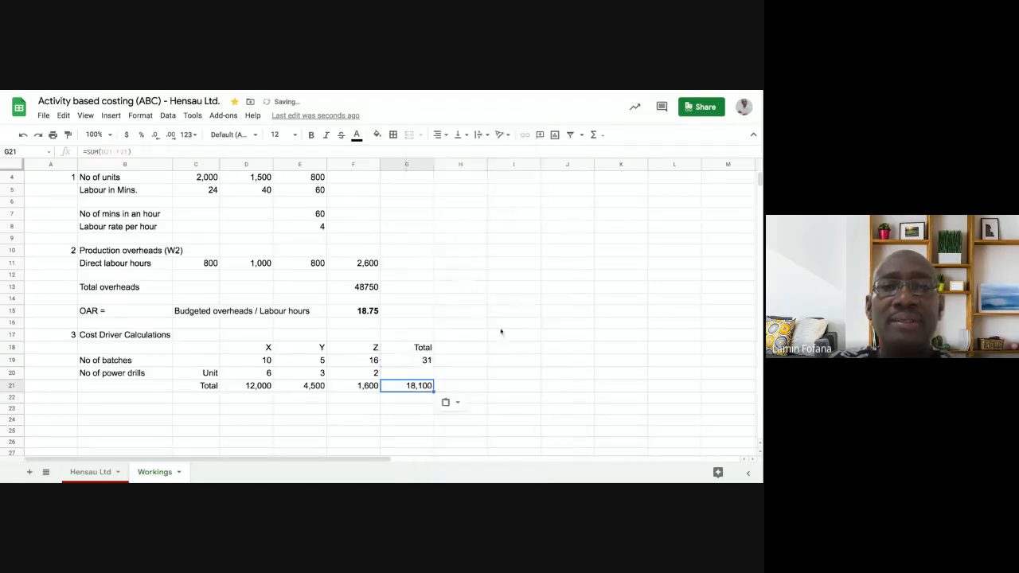
left_click(546, 359)
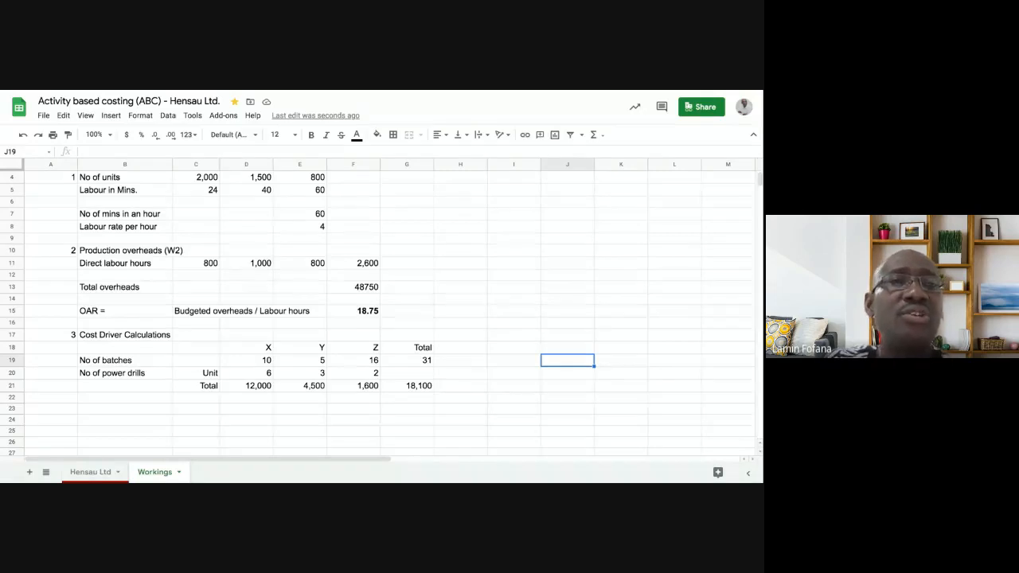
- Set the sheet zoom to 150% and narrow column A to fit its working numbers
left_click(94, 134)
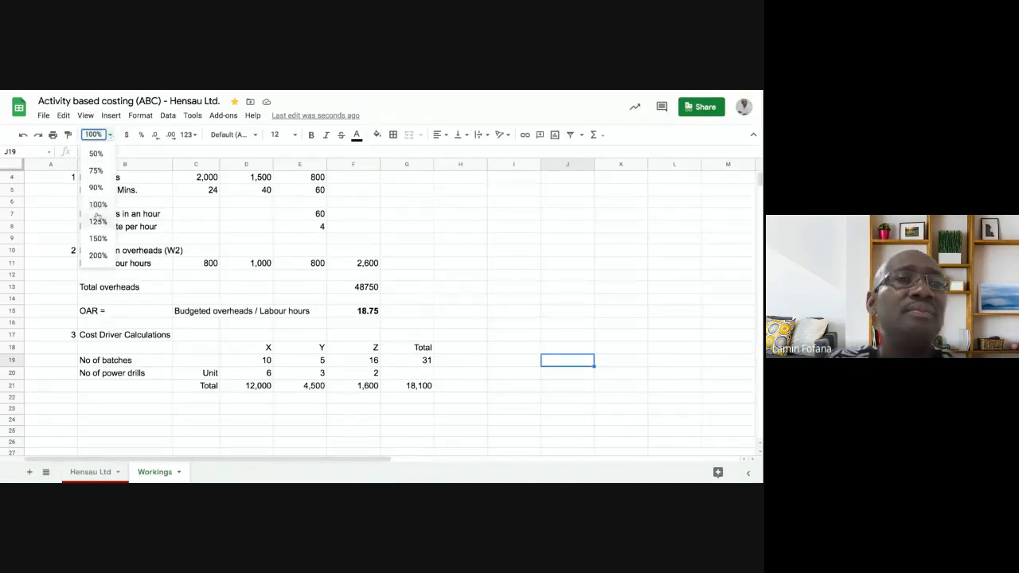
left_click(97, 238)
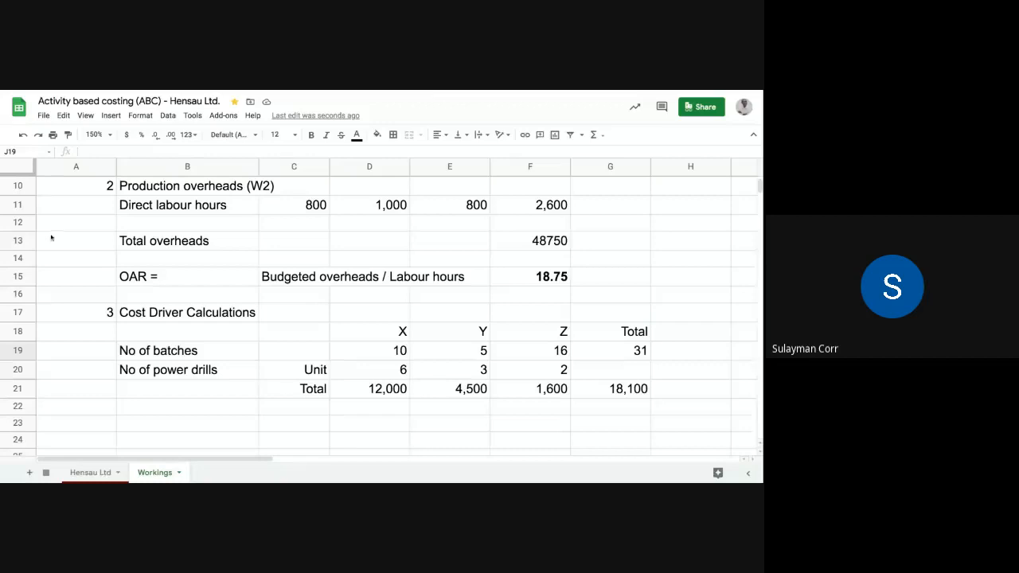
scroll(107, 173, "up", 3)
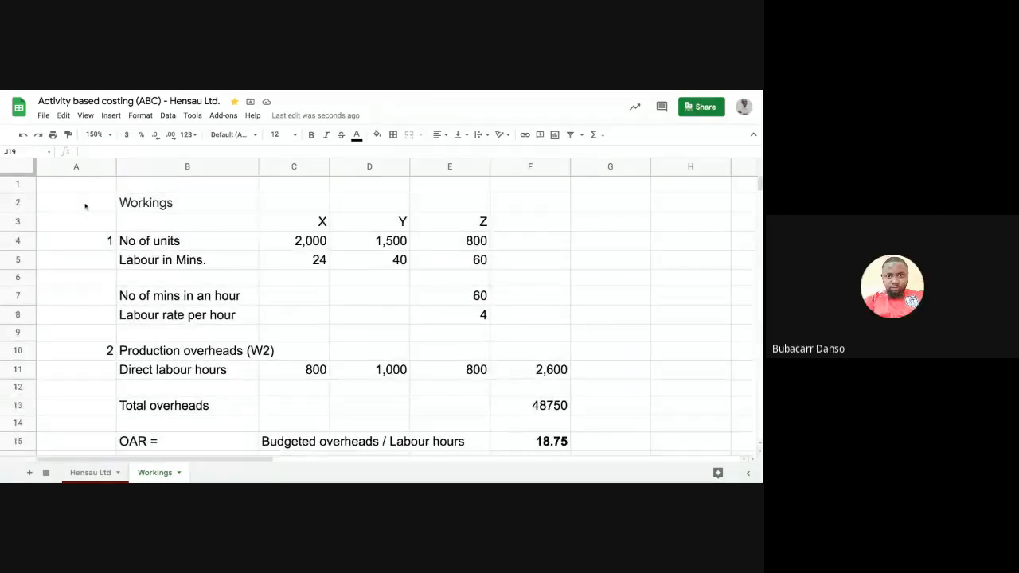
left_click_drag(113, 167, 68, 167)
- Add the row label "Material qty" in B22, below the power drills rows
scroll(135, 213, "down", 5)
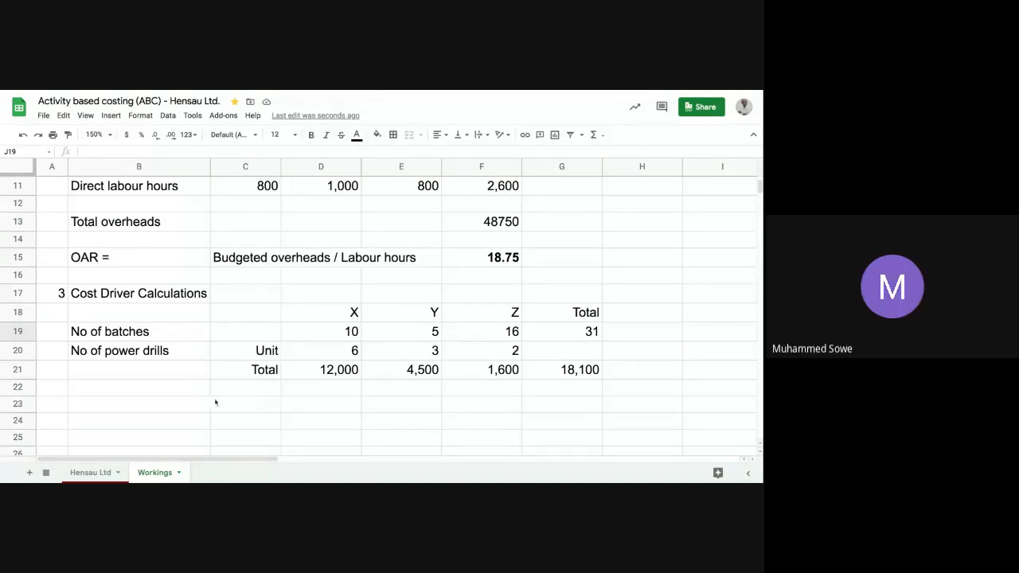
left_click(156, 391)
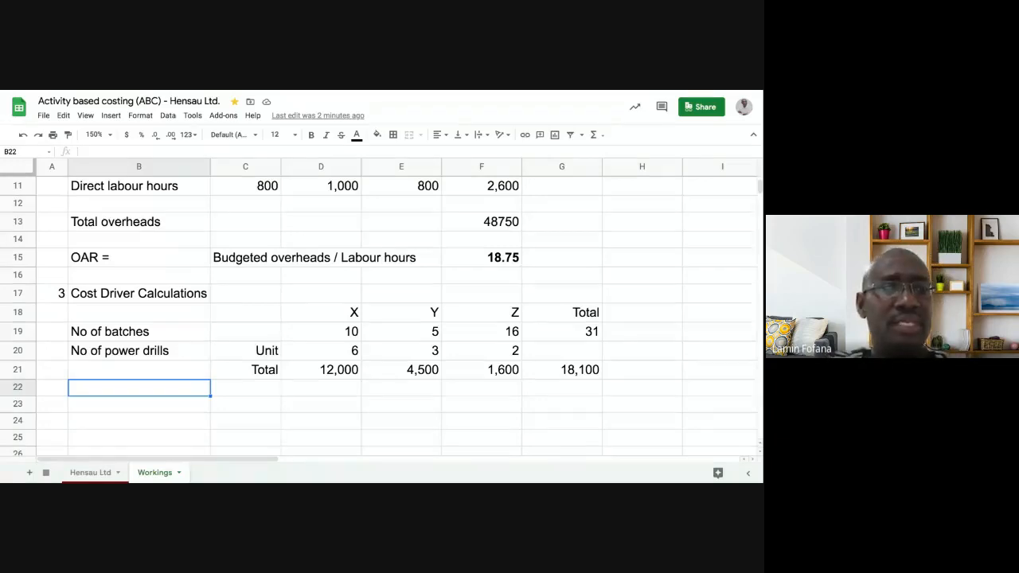
type("Material ")
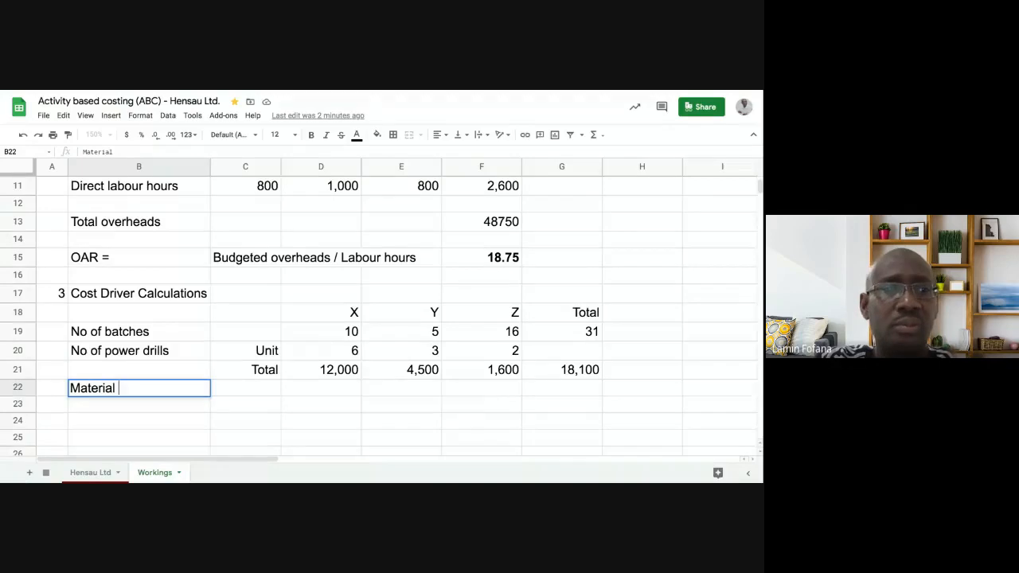
type("qtyt")
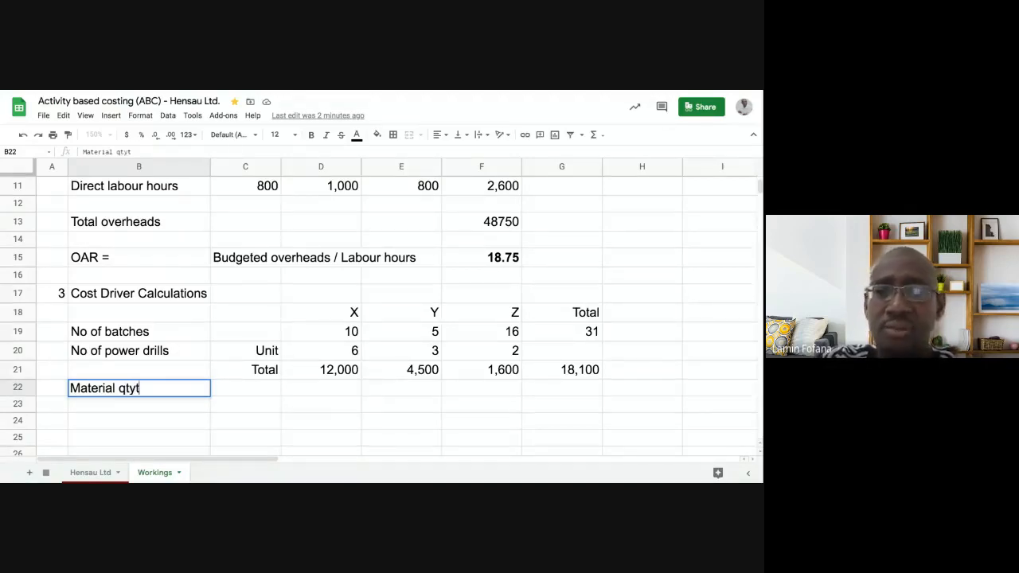
key("BackSpace")
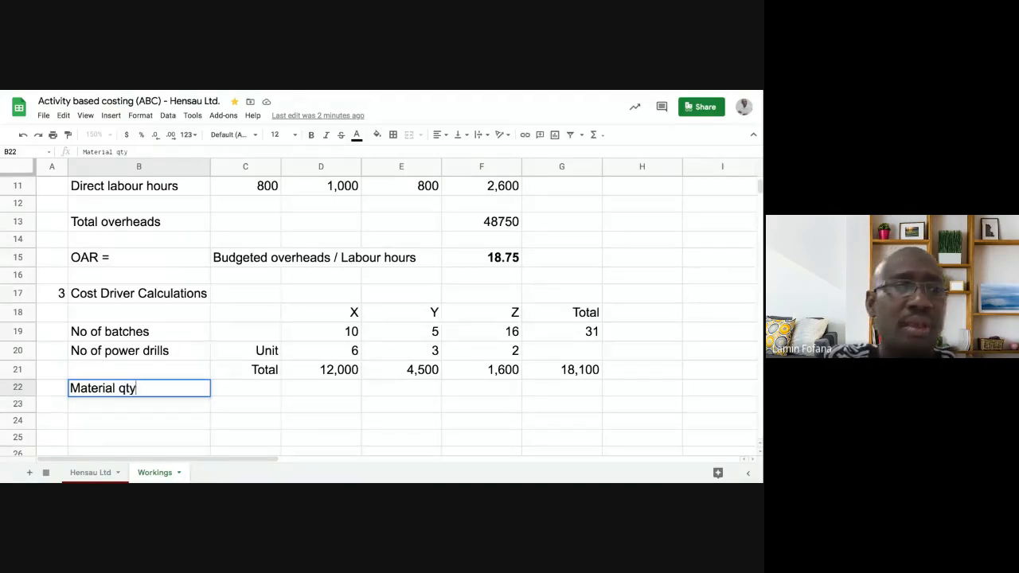
key("Return")
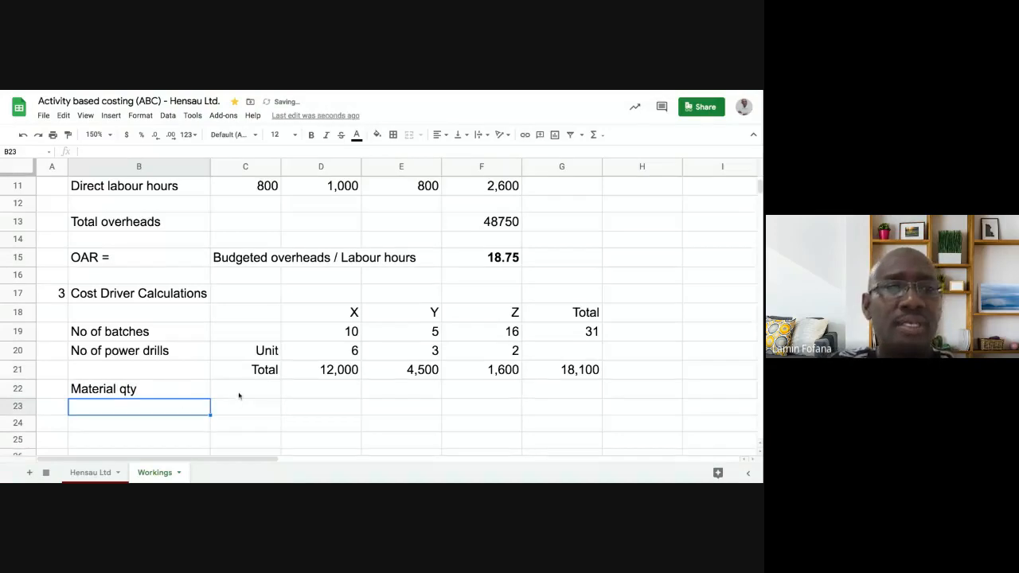
- Copy the Unit and Total labels from C20:C21 into C22:C23 for the material quantity rows
left_click(239, 392)
left_click(261, 354)
key("shift+Down")
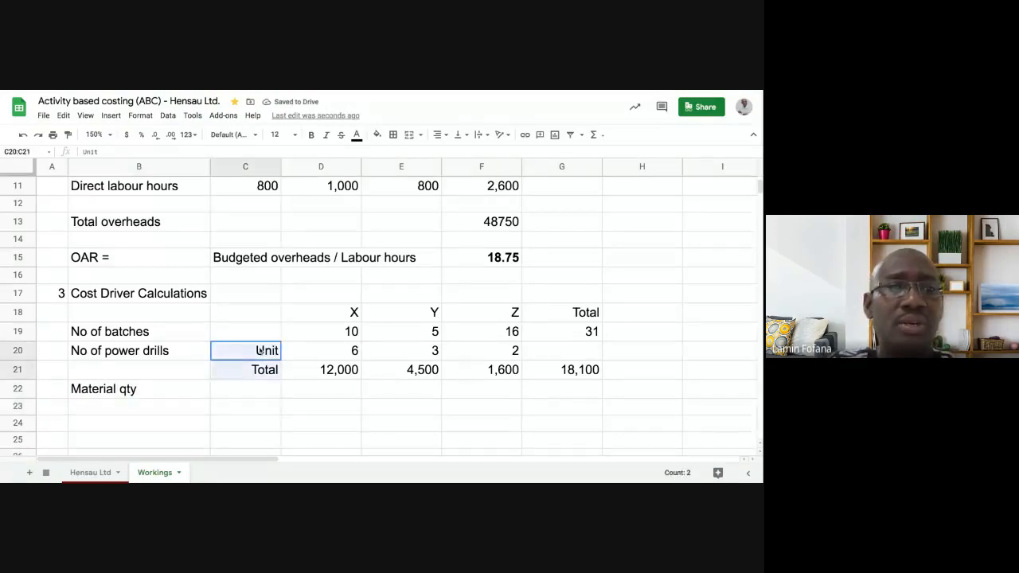
right_click(262, 355)
left_click(302, 149)
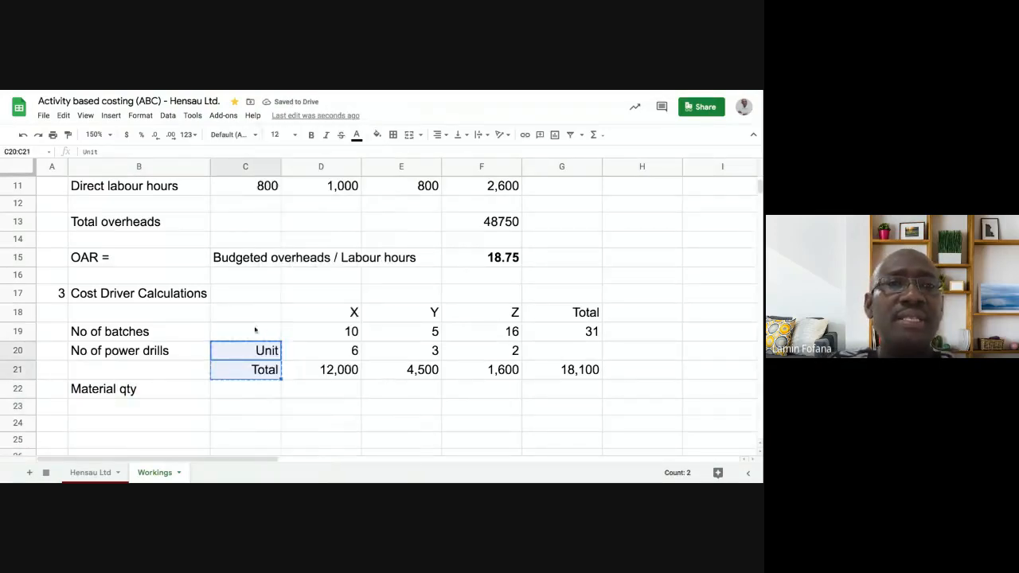
left_click(240, 393)
right_click(240, 393)
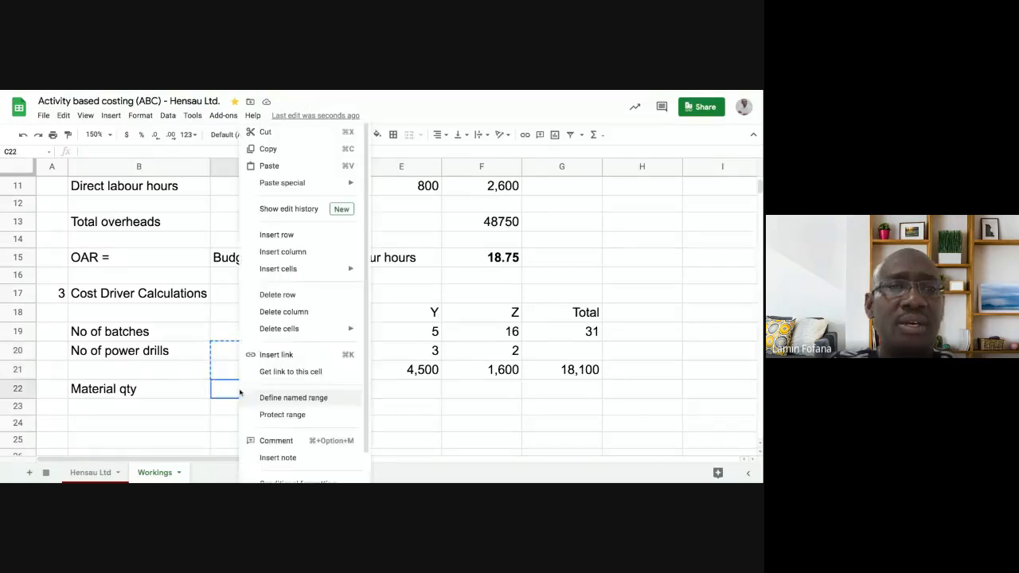
left_click(269, 166)
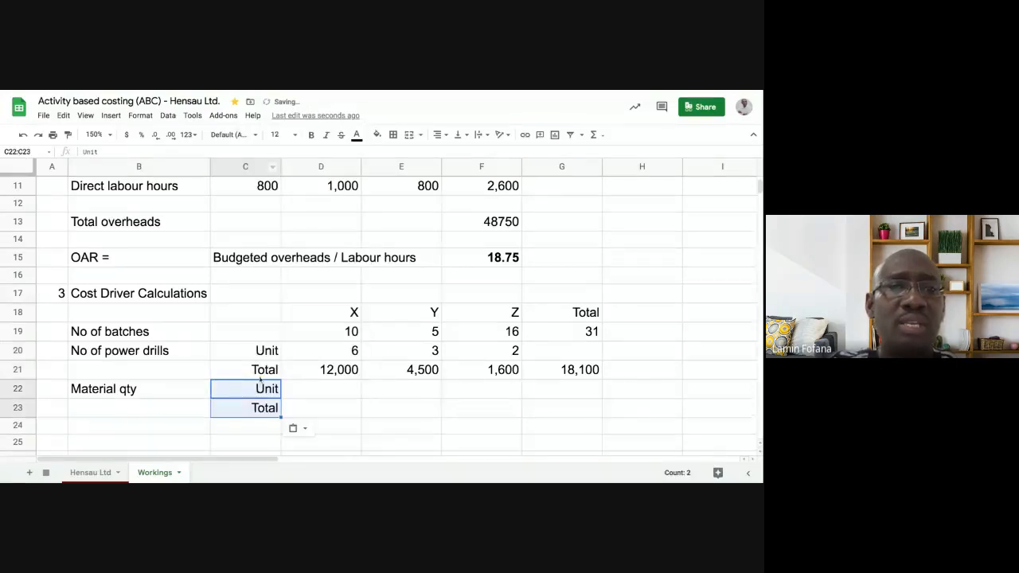
- Enter the material quantity per unit in row 22 as 4 for X, 6 for Y and 3 for Z
left_click(309, 395)
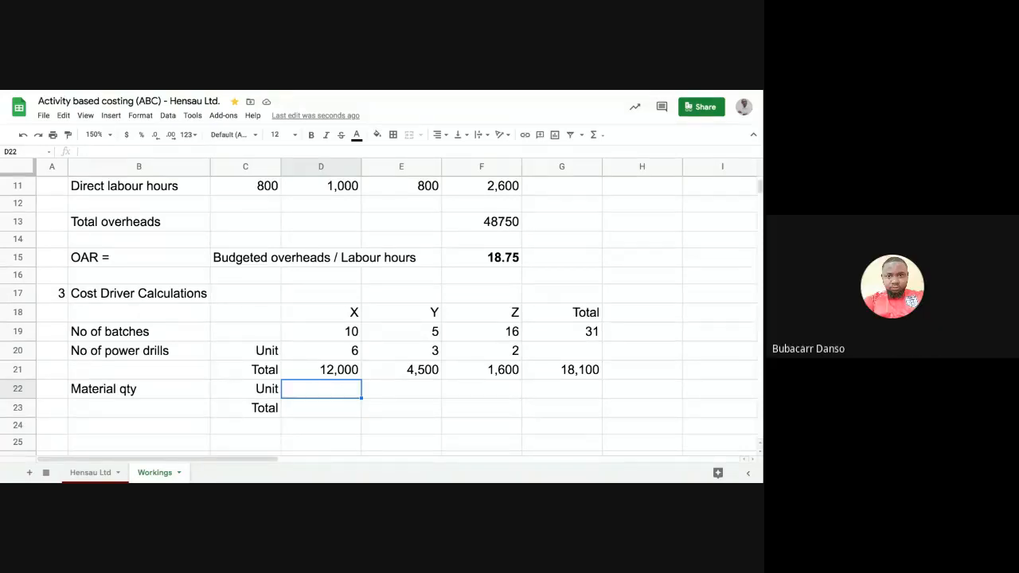
type("4")
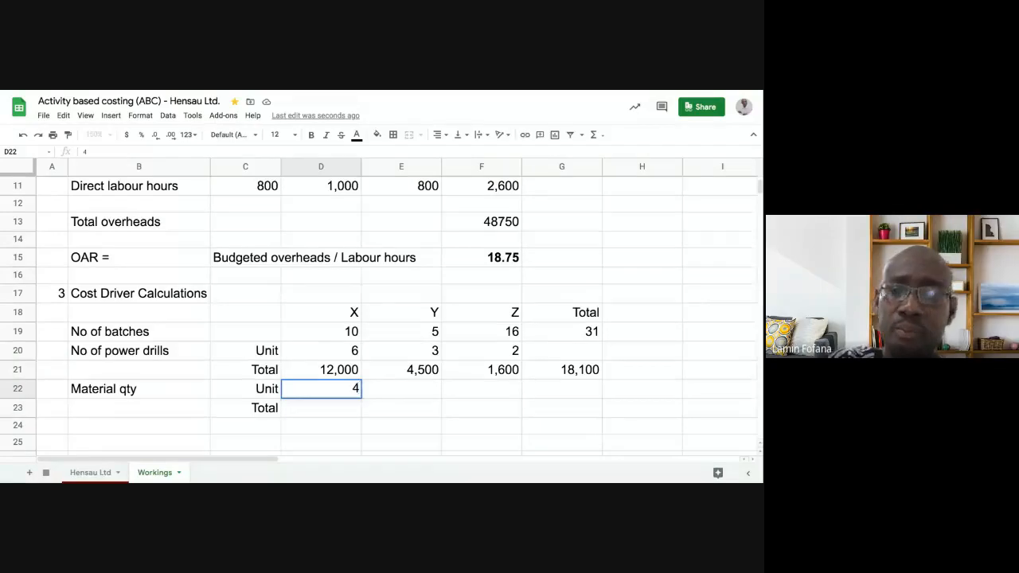
key("Tab")
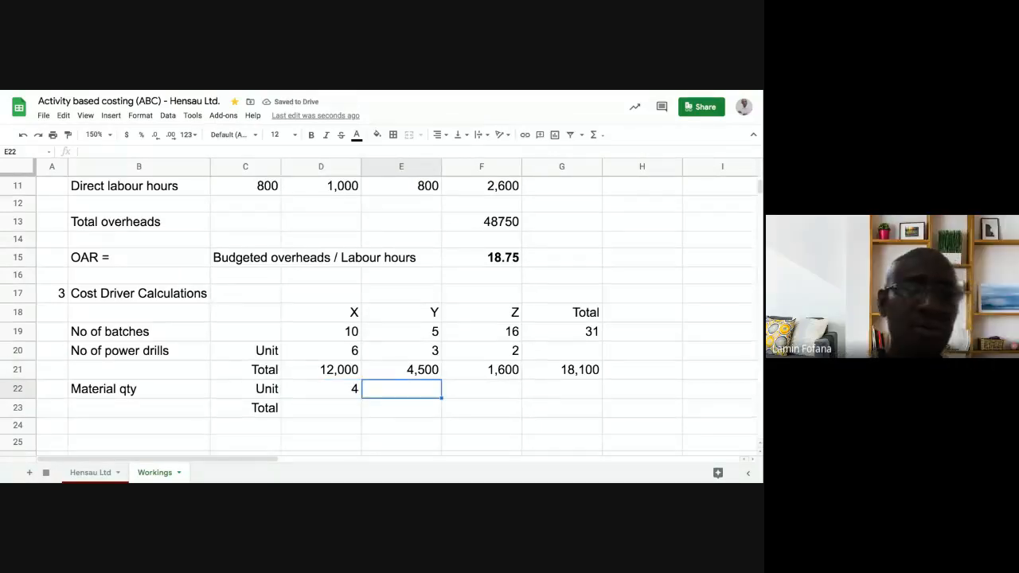
type("6")
key("Tab")
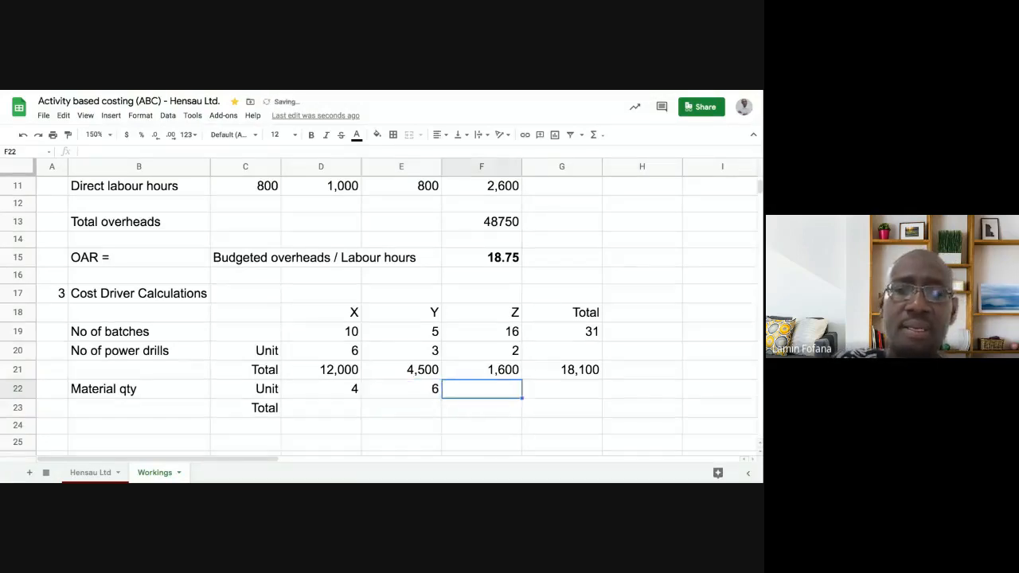
type("3")
key("Return")
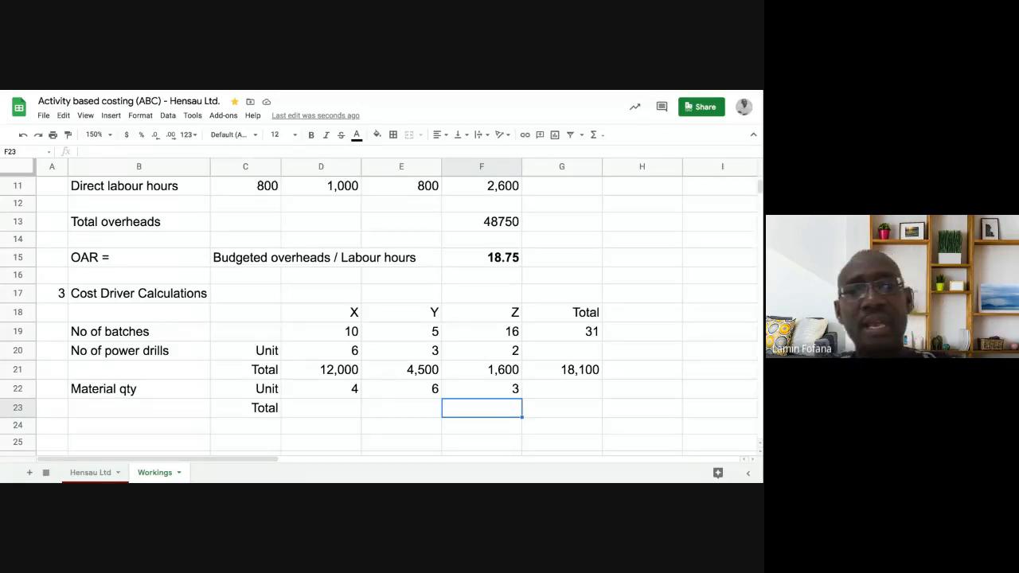
- Calculate product X's total material quantity in D23 by multiplying its unit quantity by its number of units (=D22*C4)
left_click(319, 406)
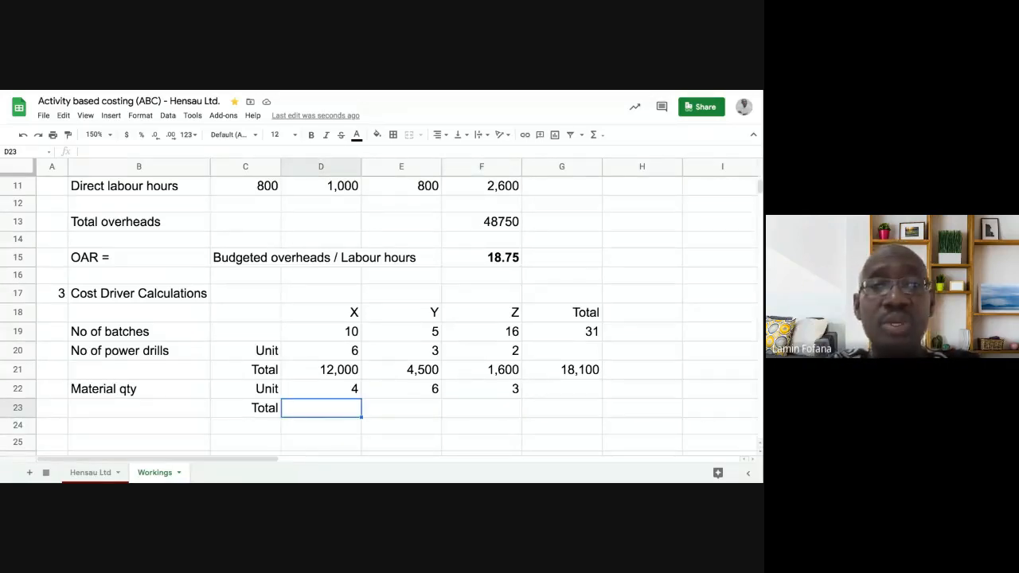
type("=")
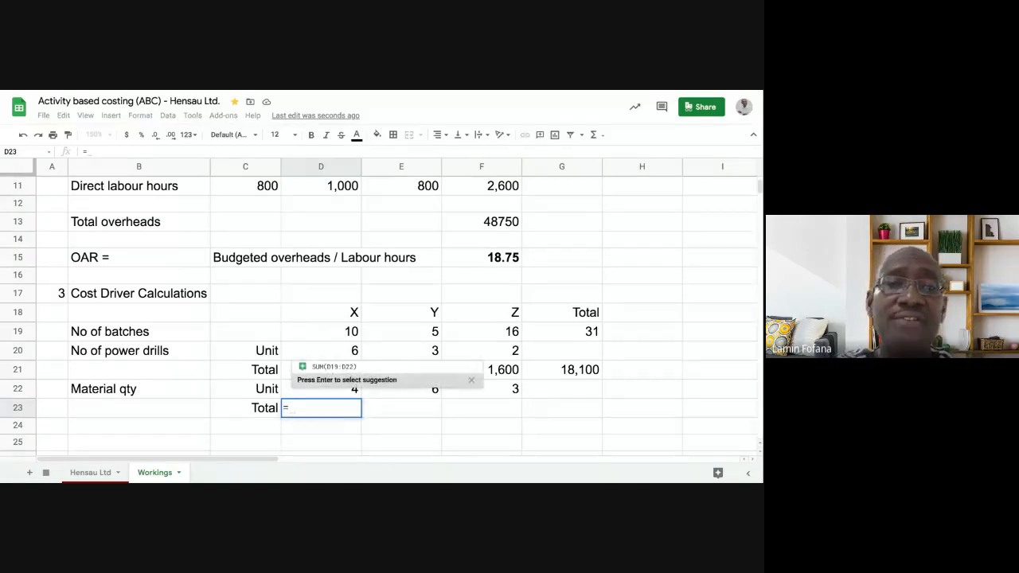
left_click(326, 394)
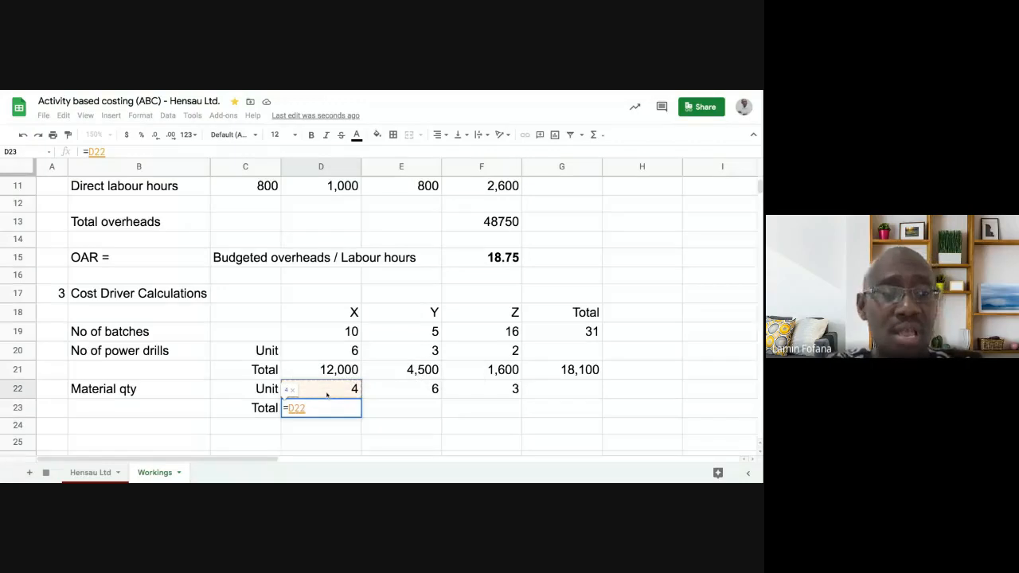
type("*")
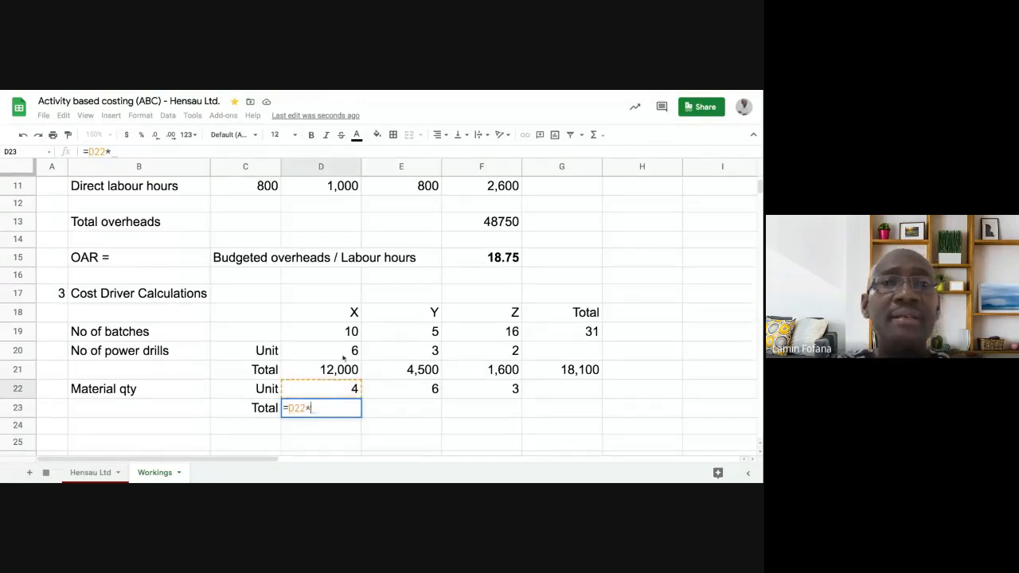
scroll(300, 290, "up", 5)
left_click(257, 244)
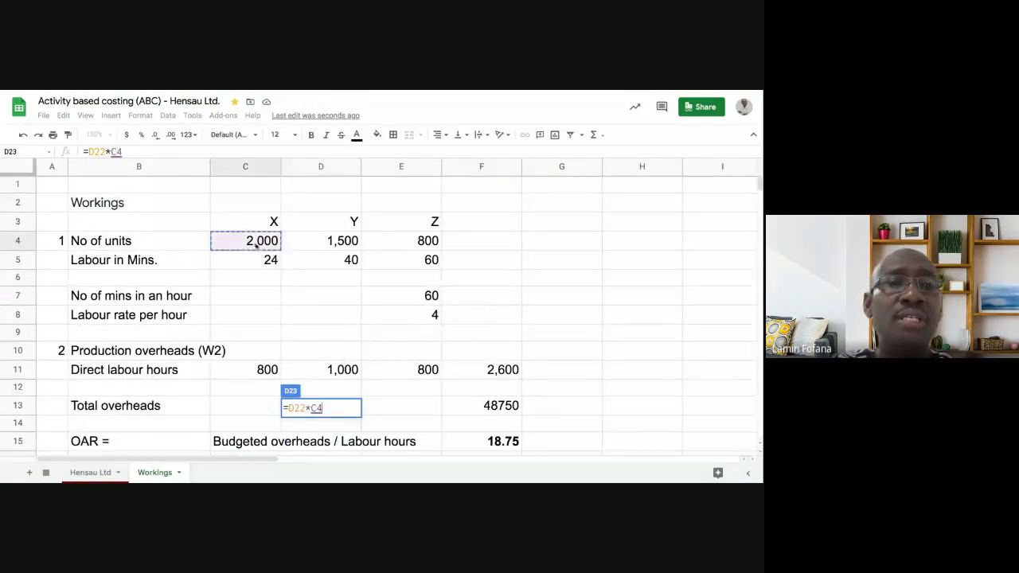
key("Return")
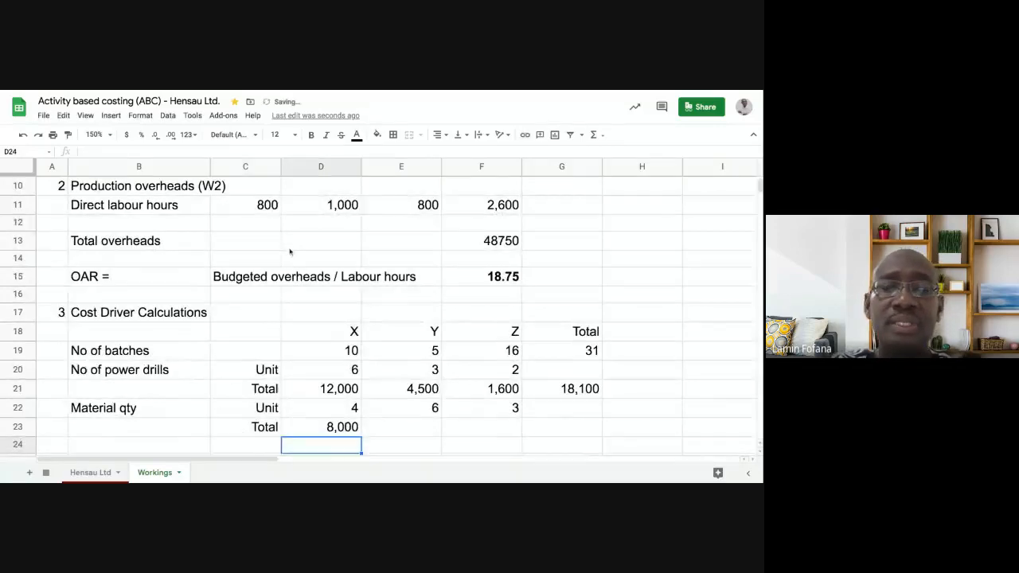
- Fill the total material quantity formula from D23 across to F23 for products Y and Z
scroll(257, 245, "down", 1)
left_click(338, 375)
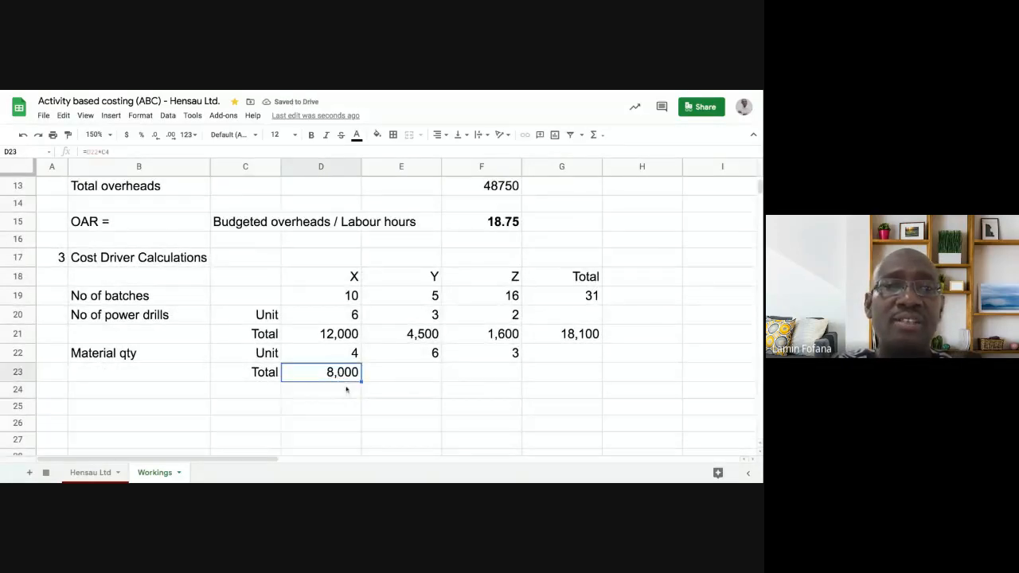
left_click_drag(362, 383, 490, 406)
left_click(491, 406)
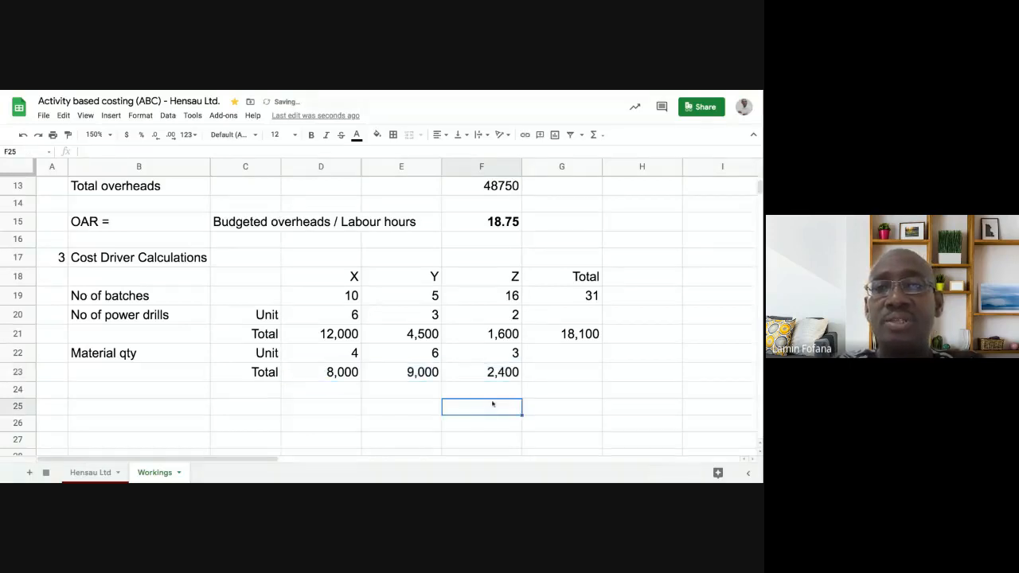
- Copy the power drills sum formula from G21 into G23 to total the material quantity for all three products
left_click(539, 374)
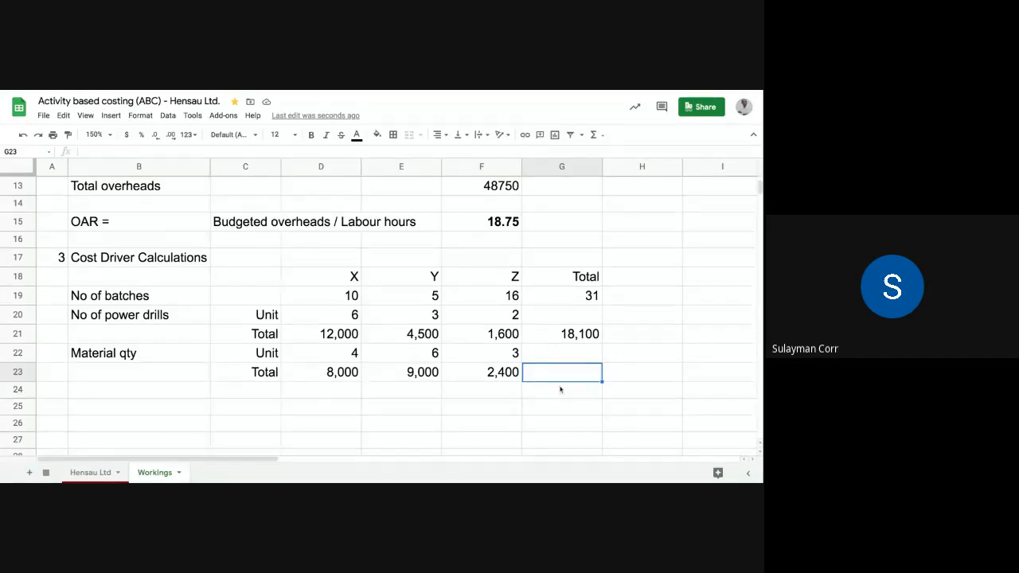
left_click(561, 335)
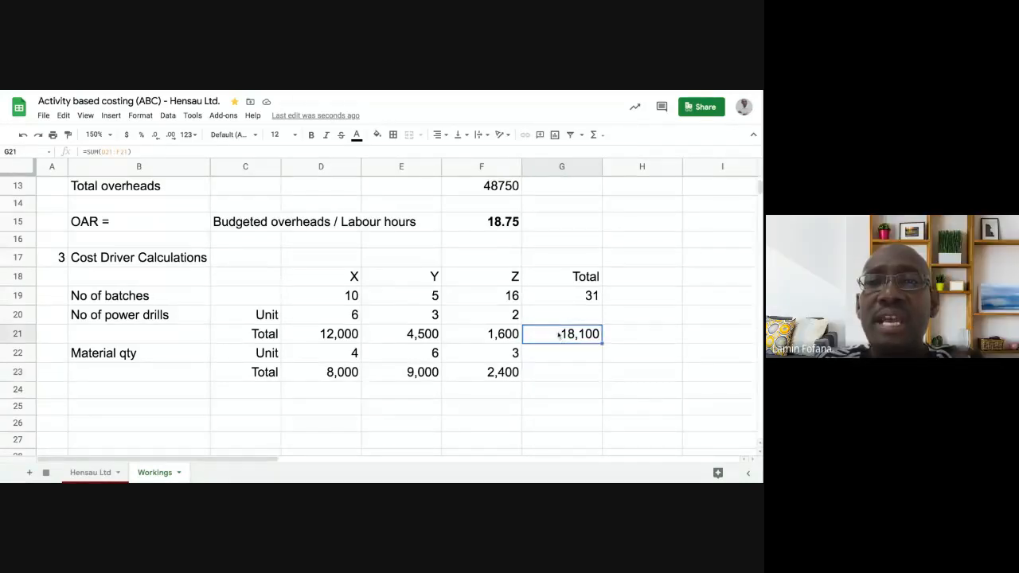
left_click(567, 297)
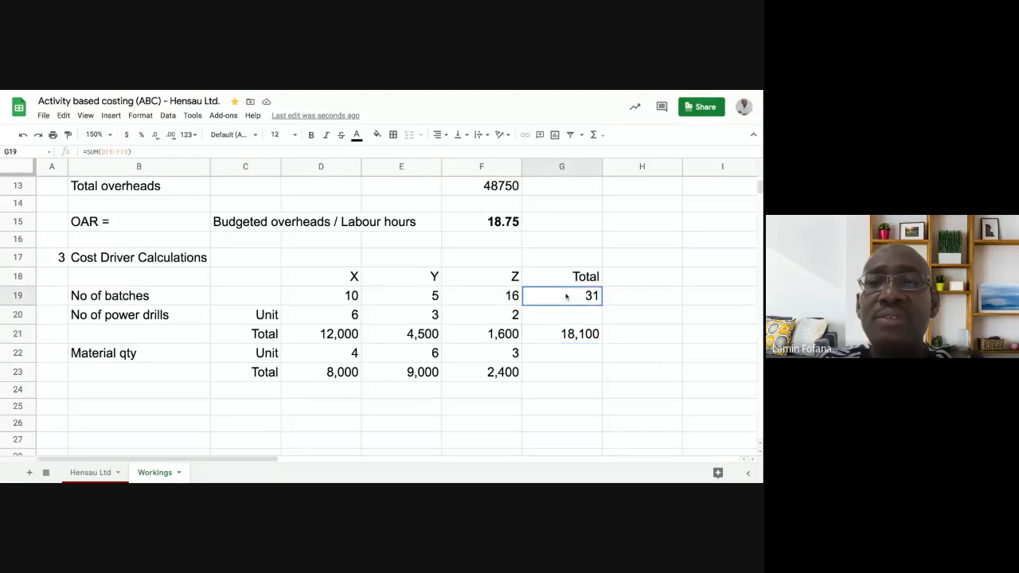
left_click(559, 335)
right_click(560, 335)
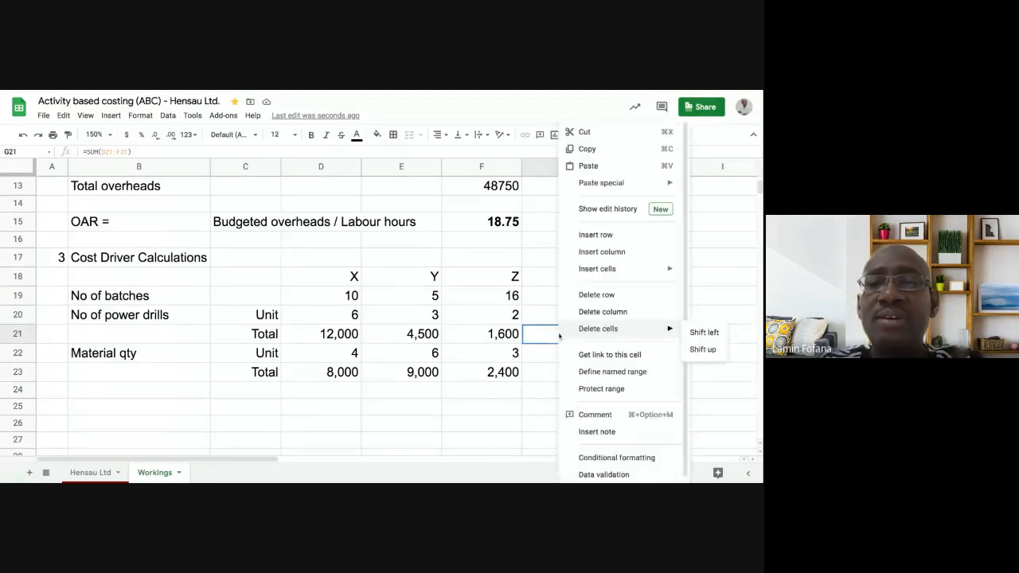
left_click(589, 149)
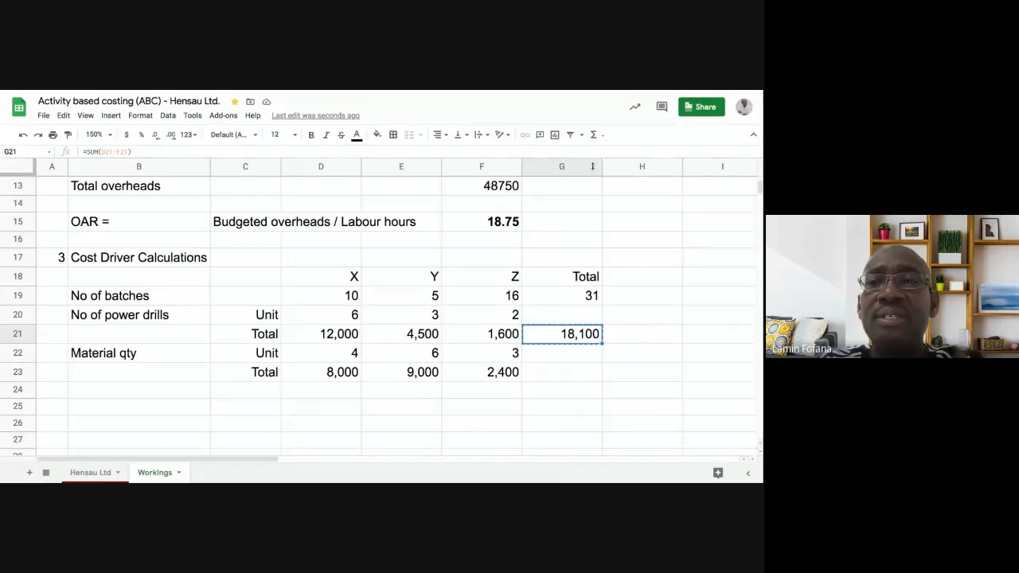
left_click(559, 375)
right_click(558, 376)
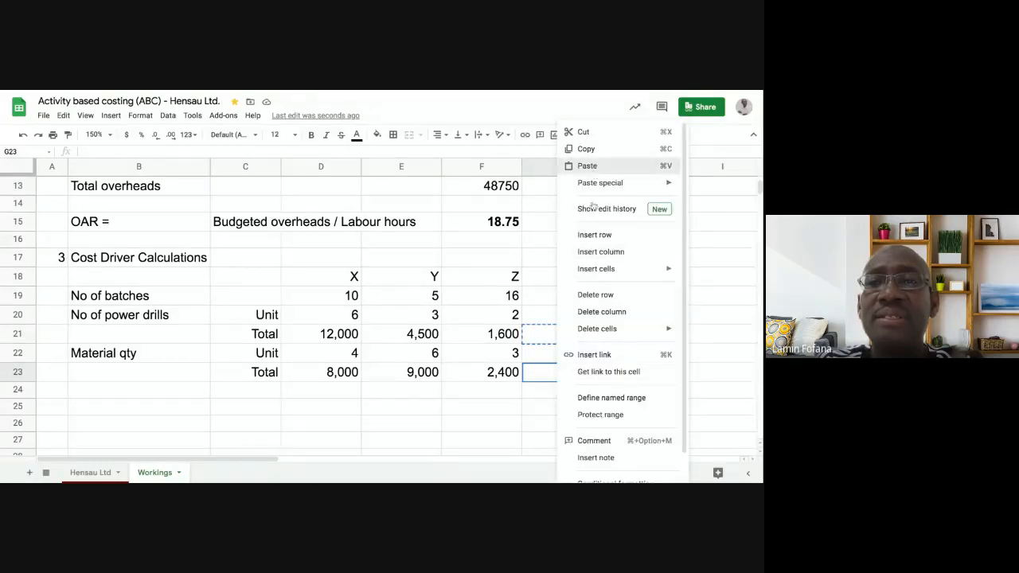
left_click(588, 166)
left_click(564, 389)
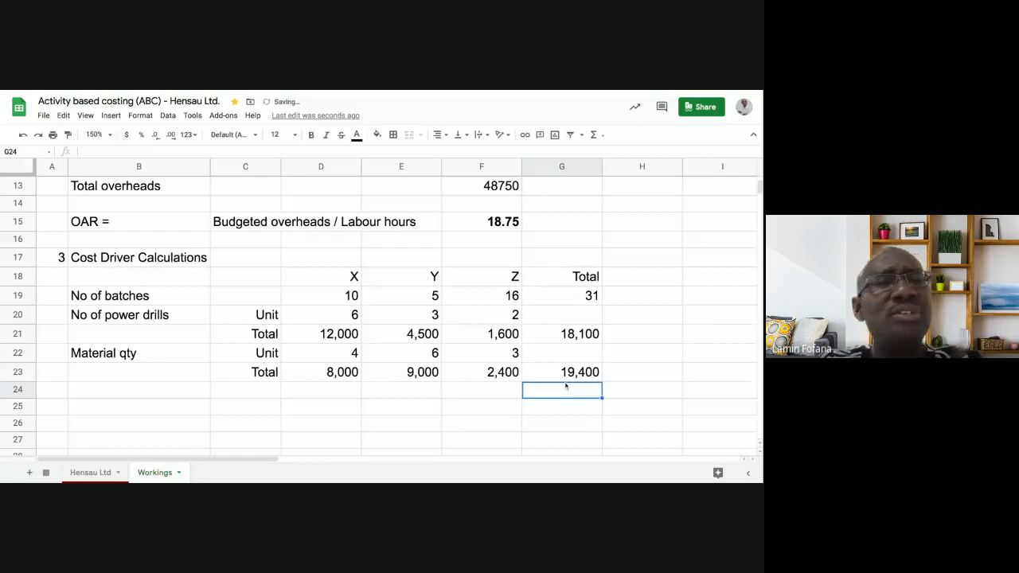